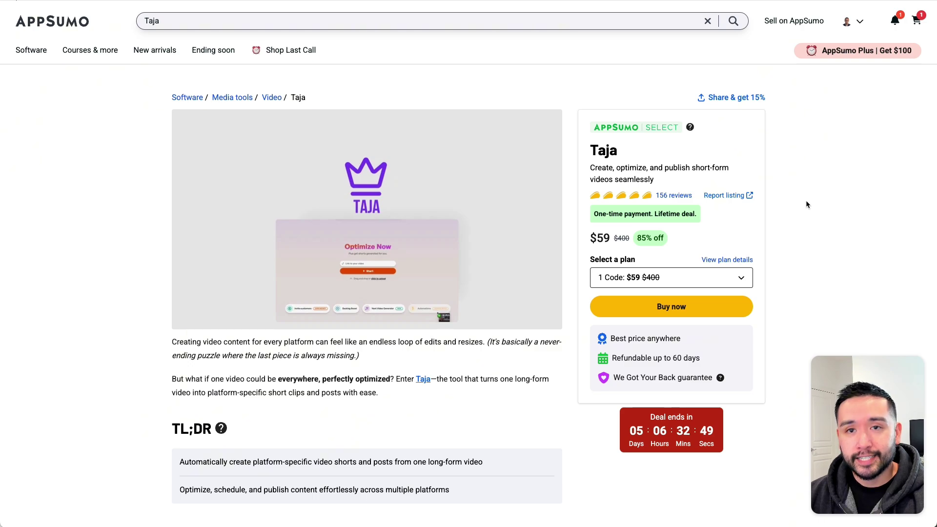
- Scroll the AppSumo Taja deal page past the overview images to the Plans & features table
scroll(806, 204, down, 5)
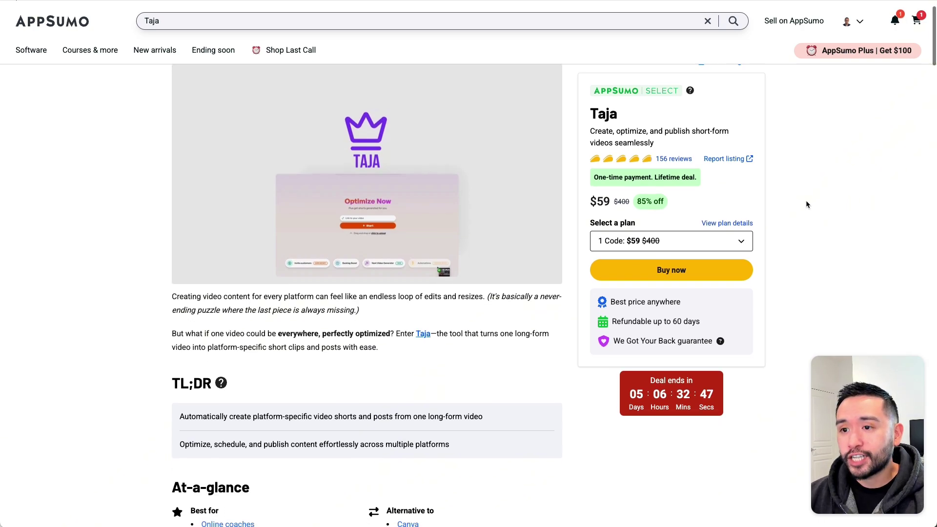
scroll(807, 204, down, 15)
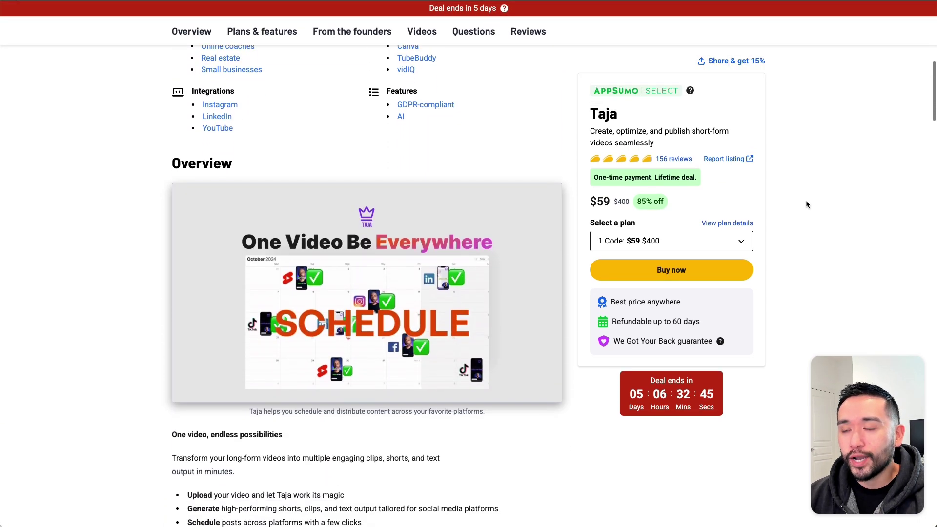
scroll(806, 204, down, 19)
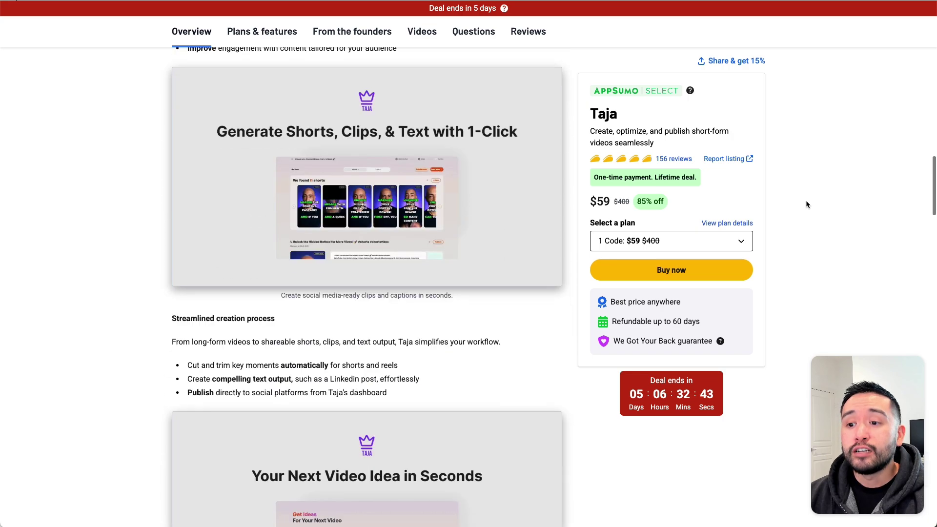
scroll(806, 204, down, 4)
scroll(808, 203, up, 1)
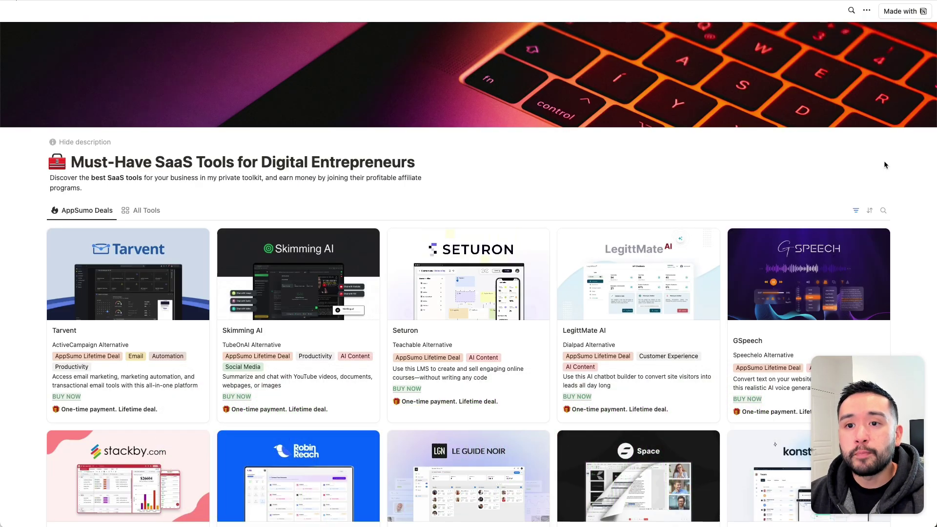
- Scroll through the AppSumo Deals gallery cards on the Notion toolkit page
scroll(884, 167, down, 3)
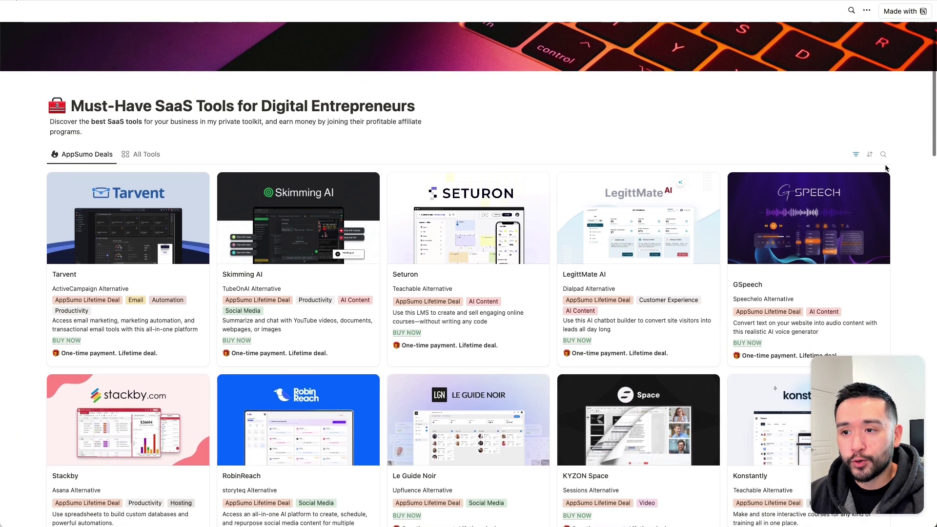
scroll(675, 153, down, 2)
scroll(690, 162, down, 5)
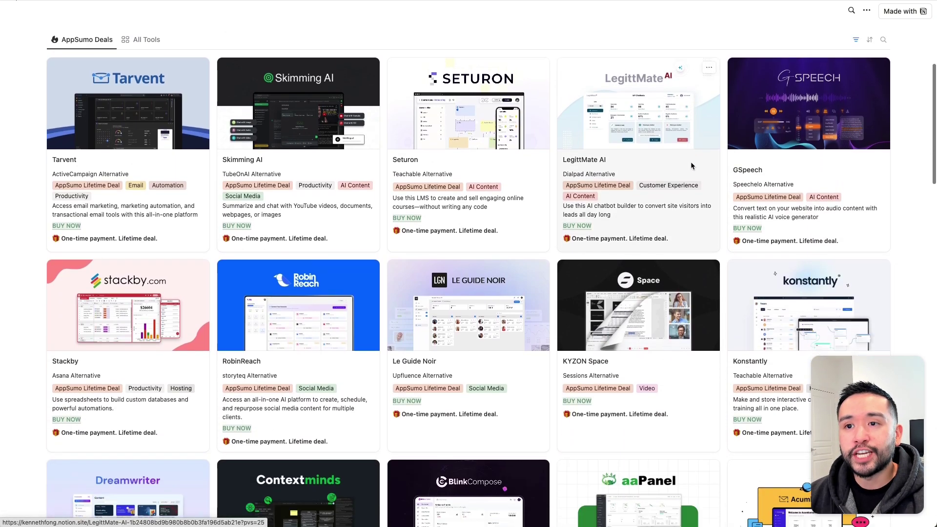
scroll(689, 162, down, 11)
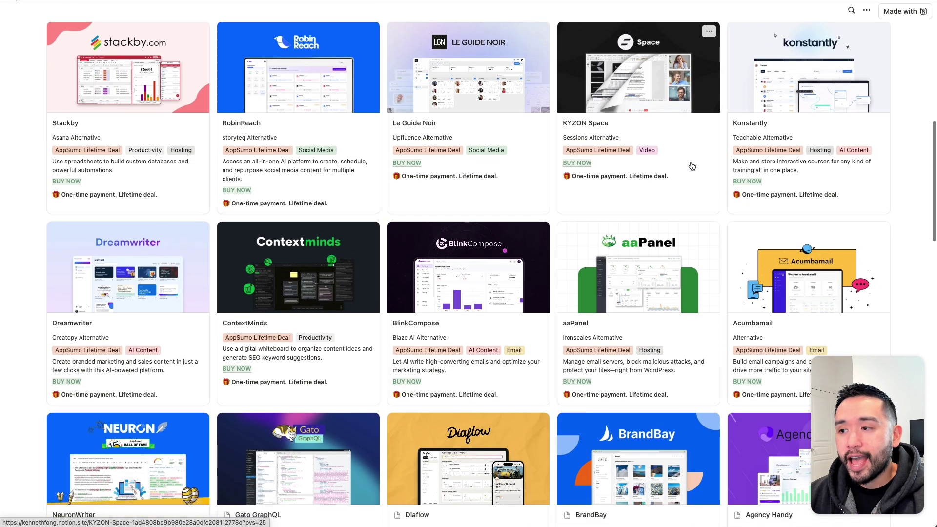
scroll(692, 166, down, 12)
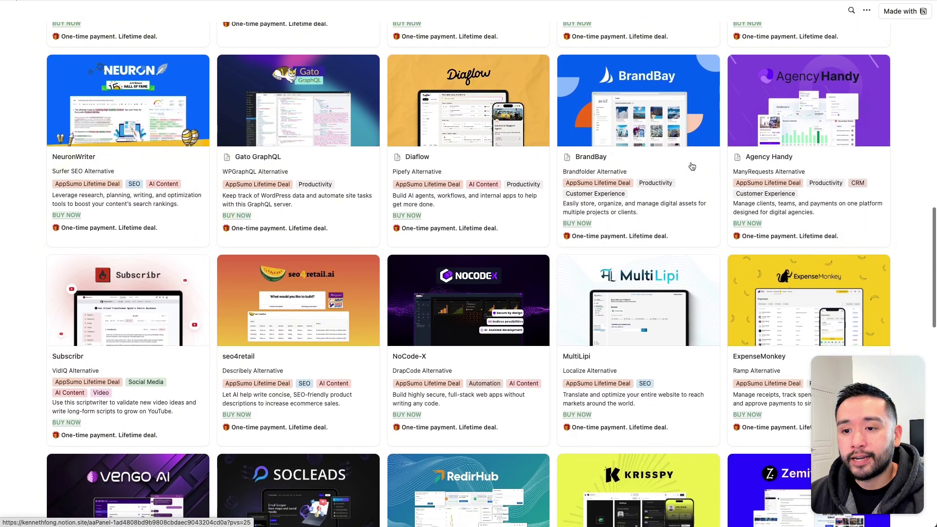
scroll(692, 166, up, 20)
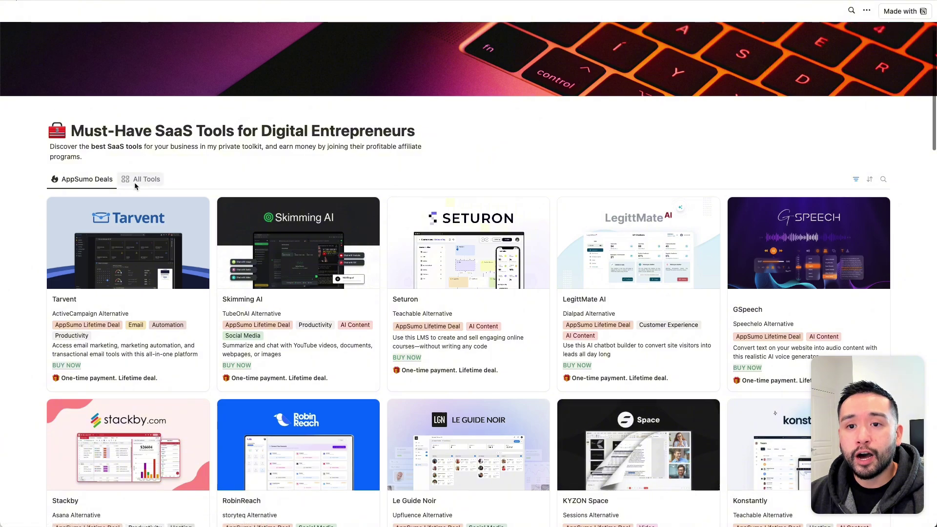
- Show the All Tools gallery, browse from Swipe One to Wave Video, and return to the top
click(139, 179)
scroll(503, 190, down, 15)
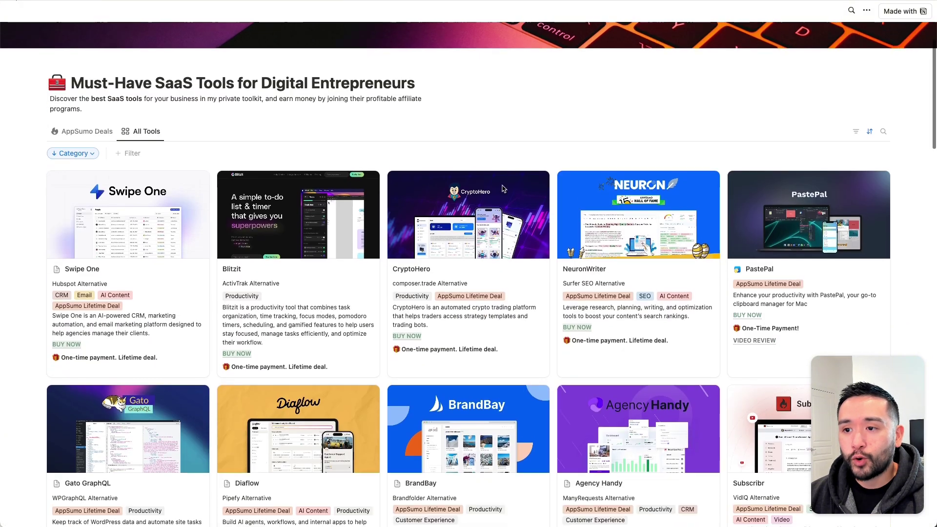
scroll(503, 189, down, 20)
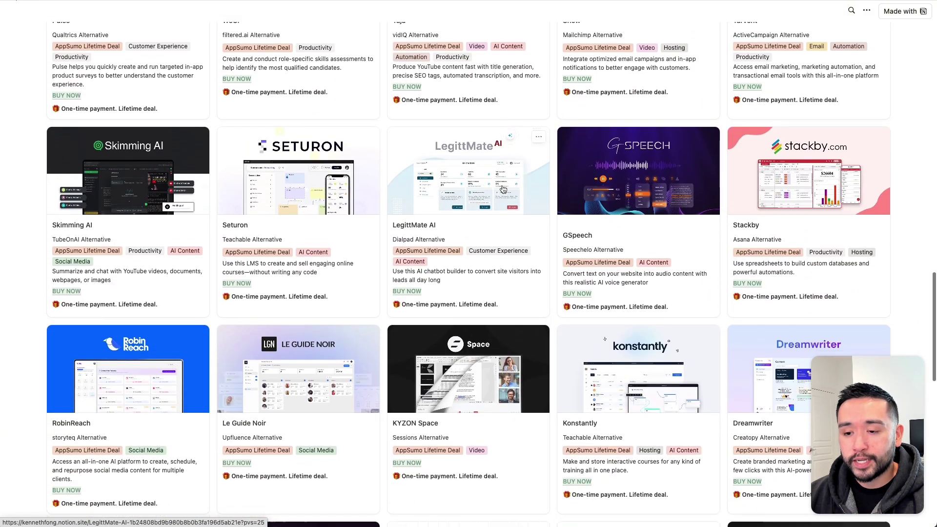
scroll(502, 185, down, 20)
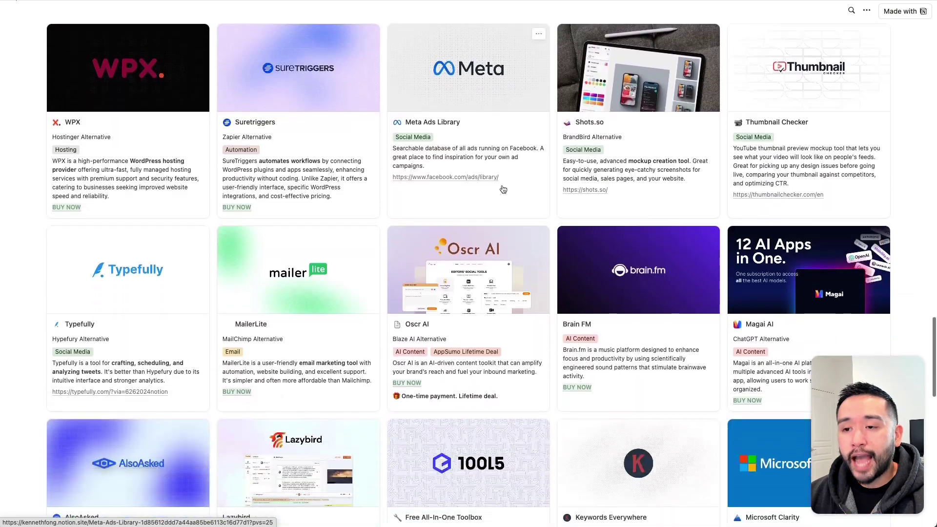
scroll(503, 189, down, 17)
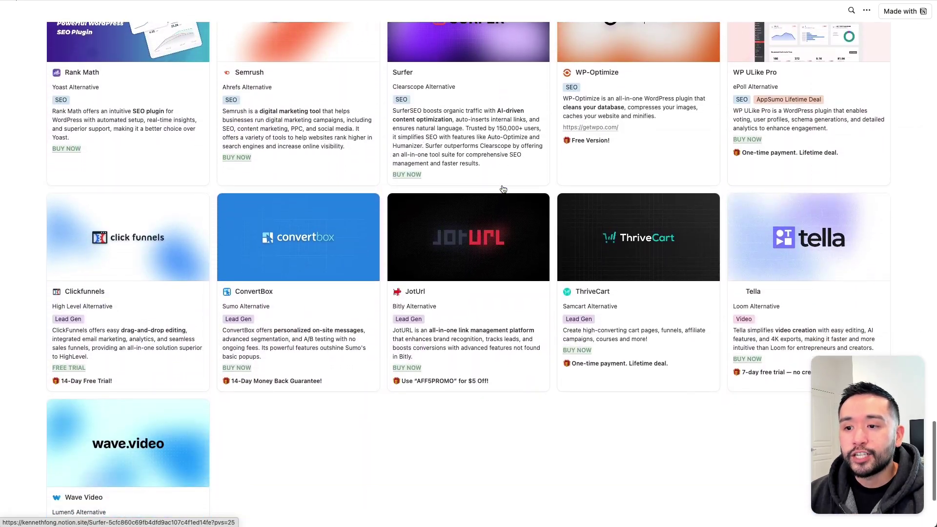
scroll(503, 189, up, 20)
scroll(502, 189, up, 20)
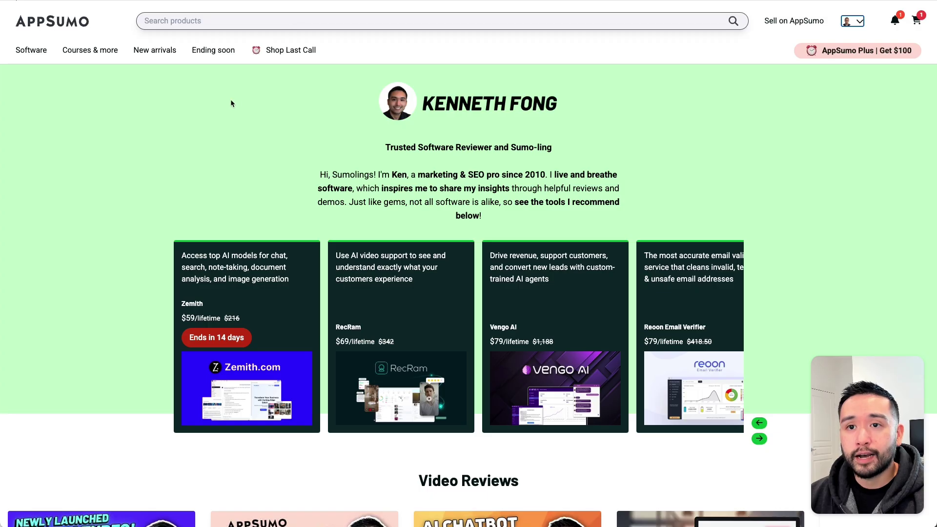
- Advance the profile's recommended-deals carousel seven cards until the Taja deal appears
click(231, 104)
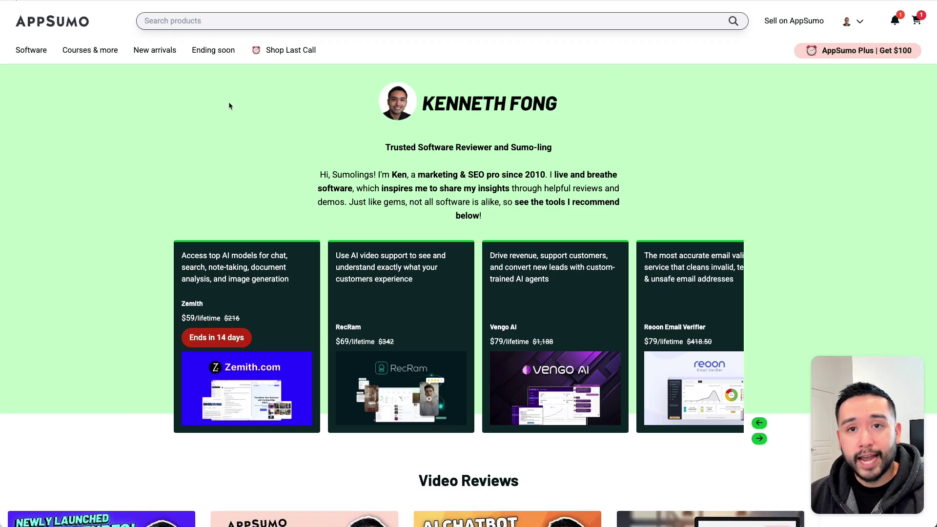
scroll(227, 104, down, 3)
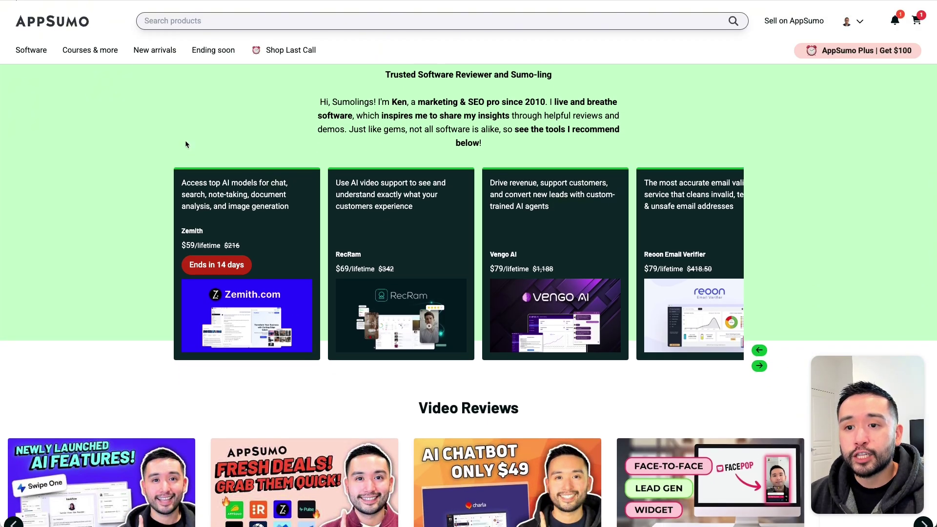
click(759, 365)
click(759, 366)
click(759, 366)
click(759, 366)
click(759, 366)
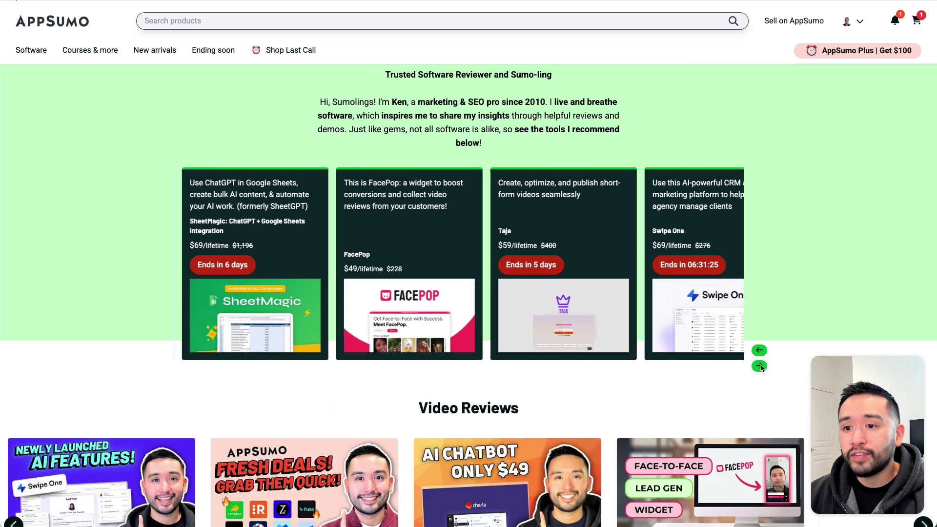
click(759, 366)
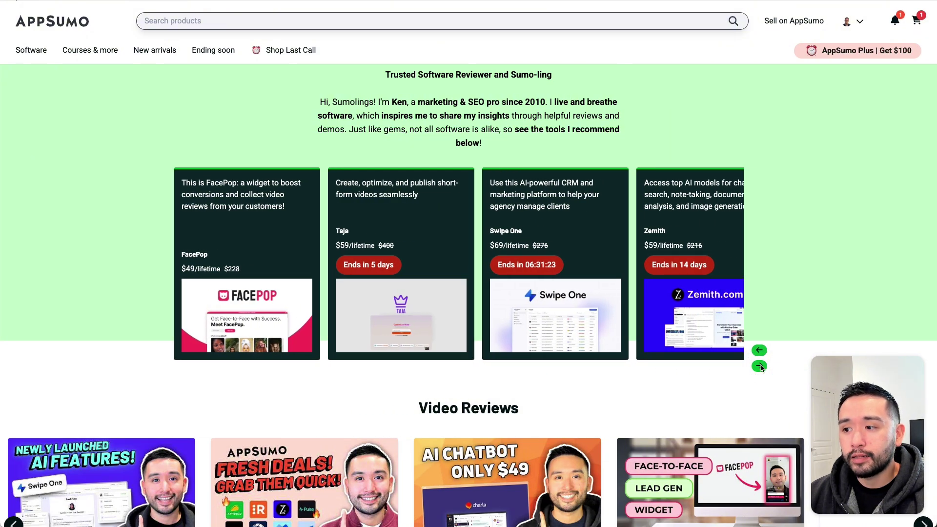
click(759, 366)
scroll(760, 355, down, 3)
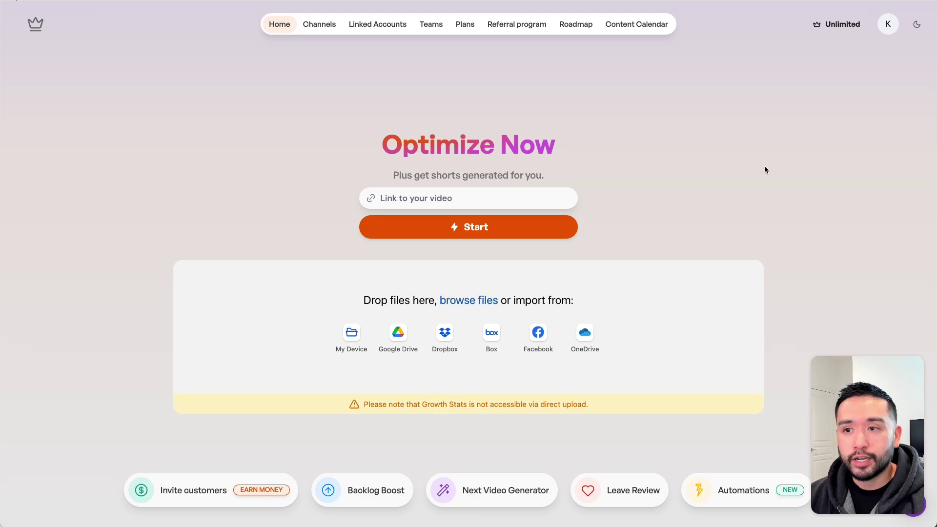
- Scroll the Taja home page down to the Recent Videos list
scroll(765, 170, down, 7)
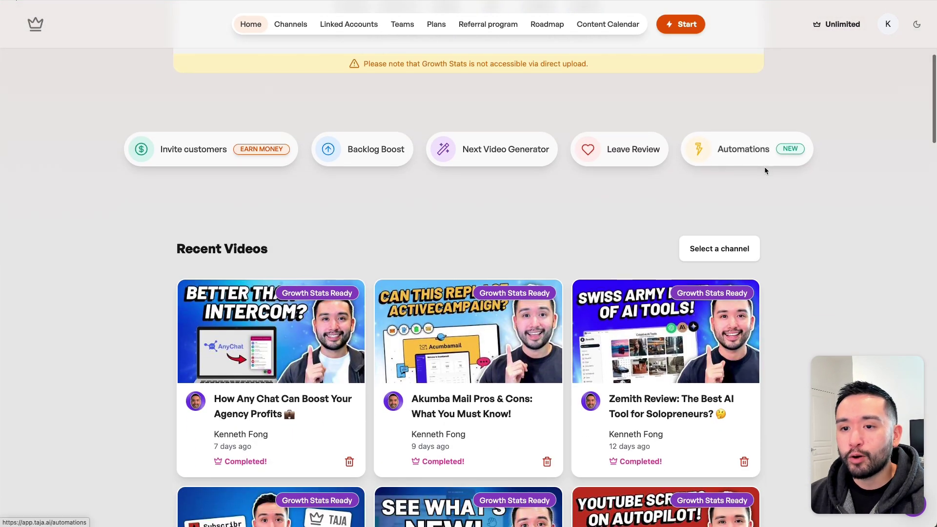
scroll(764, 170, down, 3)
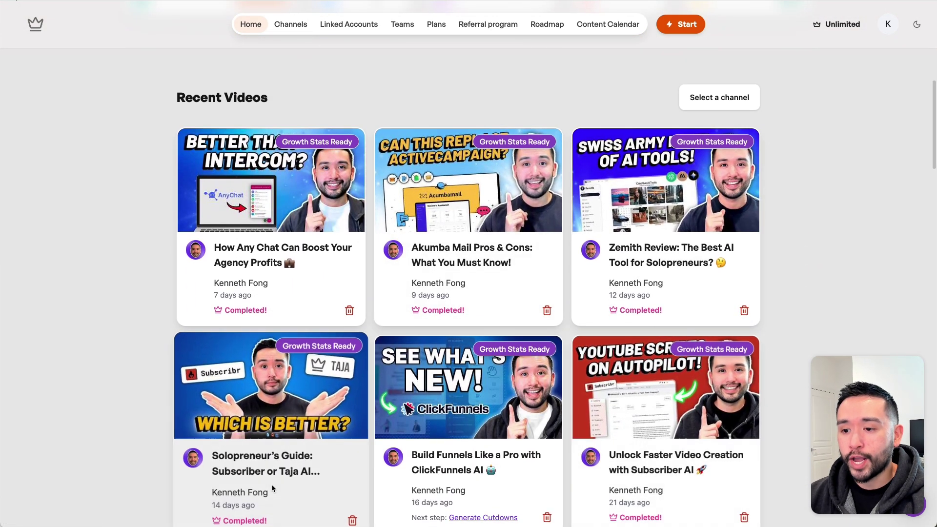
- Open the Acumba Mail Pros & Cons optimization and review its scored titles and description
click(489, 191)
scroll(862, 135, down, 3)
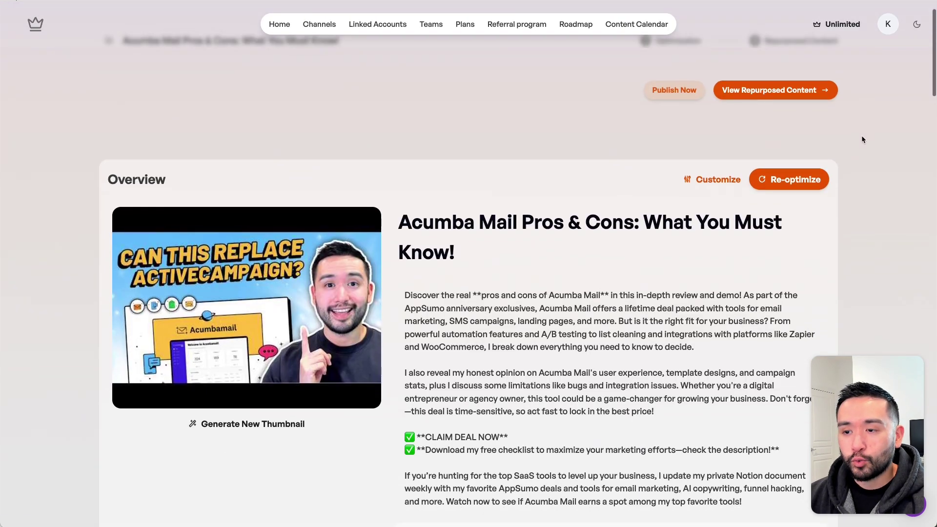
scroll(864, 139, down, 8)
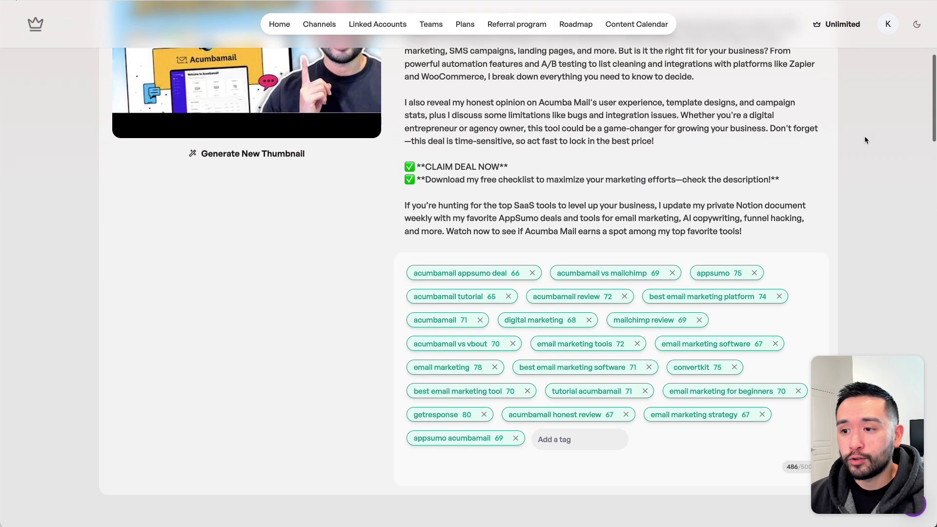
scroll(864, 139, down, 6)
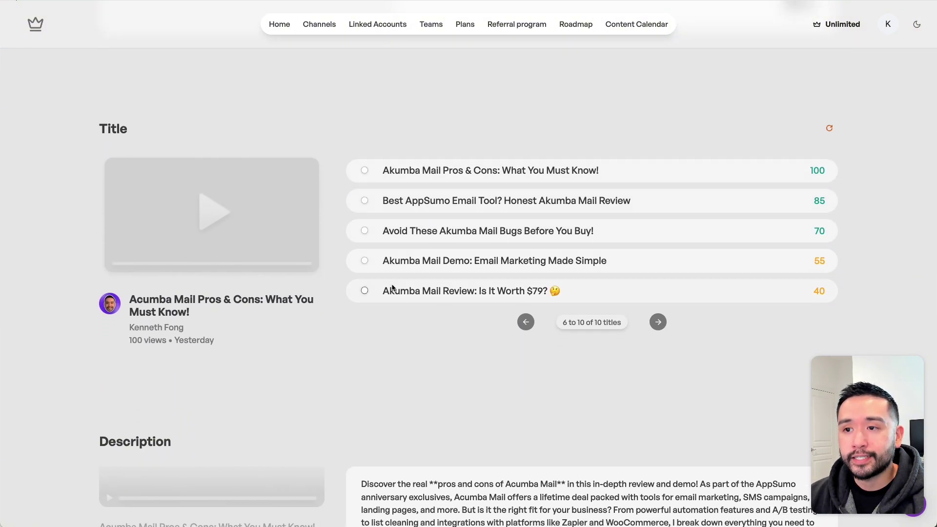
scroll(336, 290, down, 12)
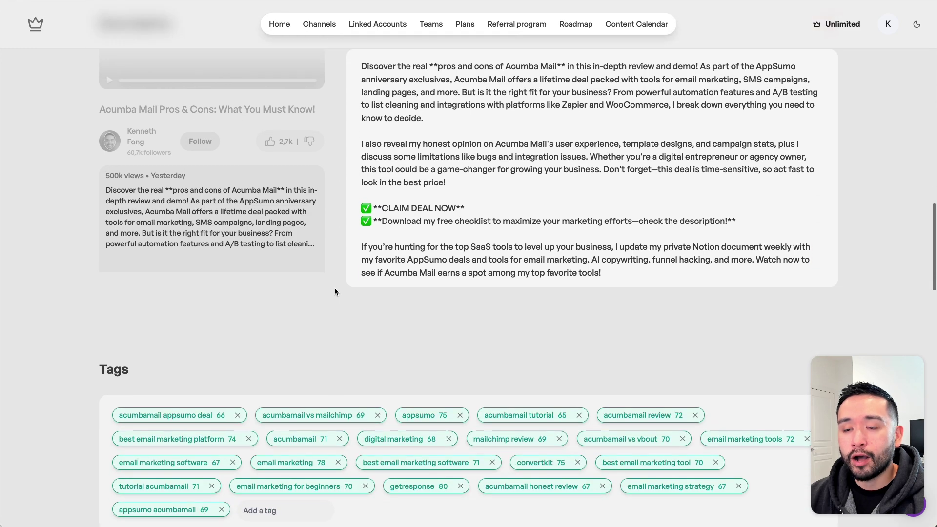
scroll(87, 314, down, 3)
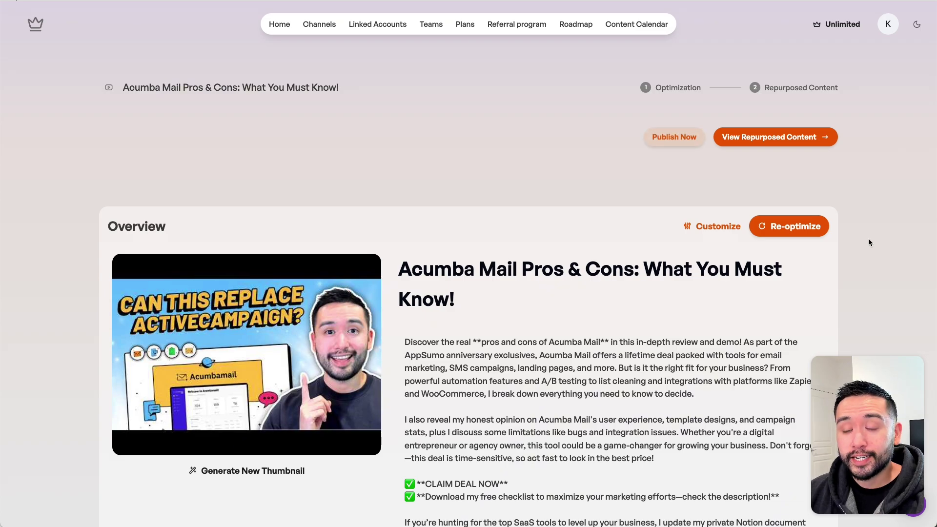
scroll(868, 238, down, 2)
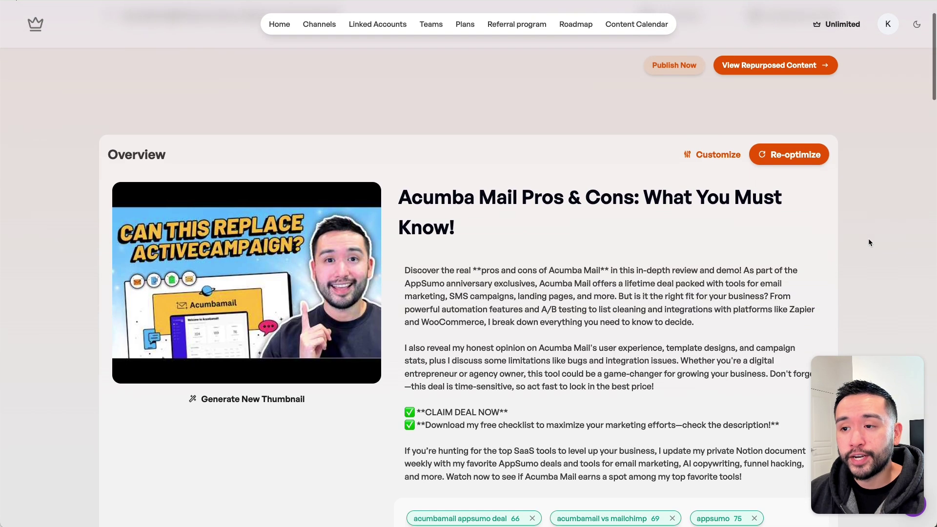
- Continue past the scored tags and transcription to the 'Need a Thumbnail?' section
scroll(868, 238, down, 1)
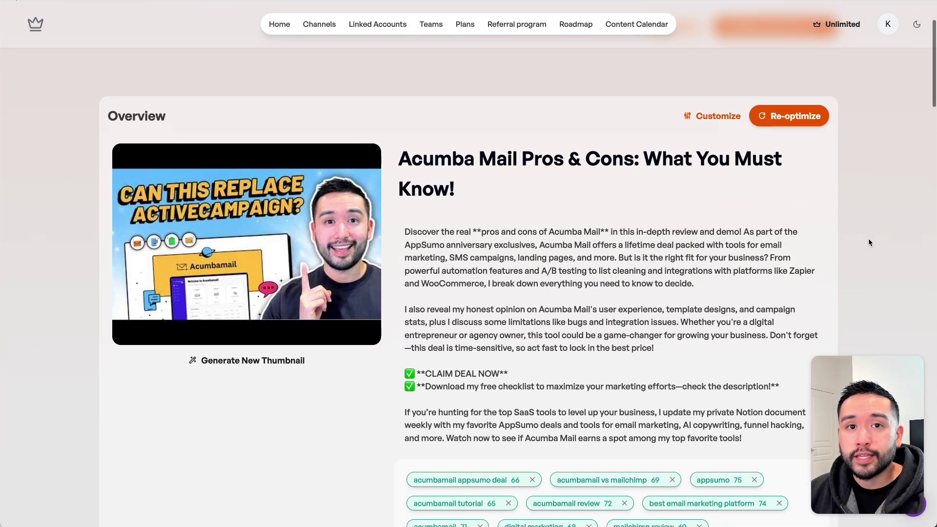
scroll(869, 242, down, 3)
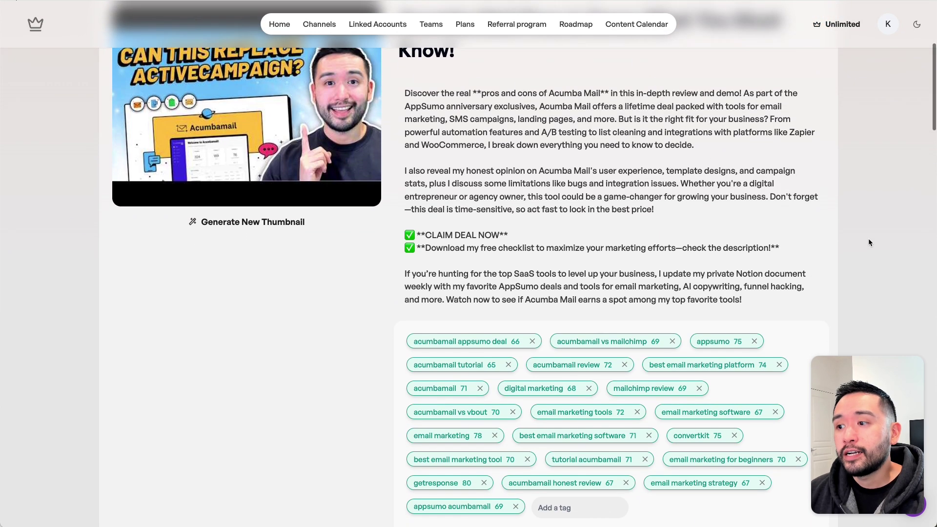
scroll(868, 238, down, 4)
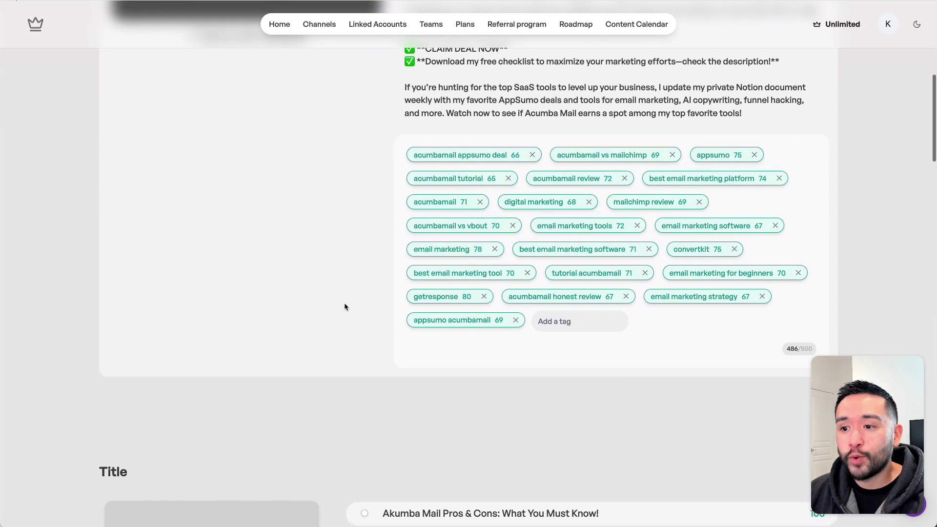
scroll(333, 308, down, 5)
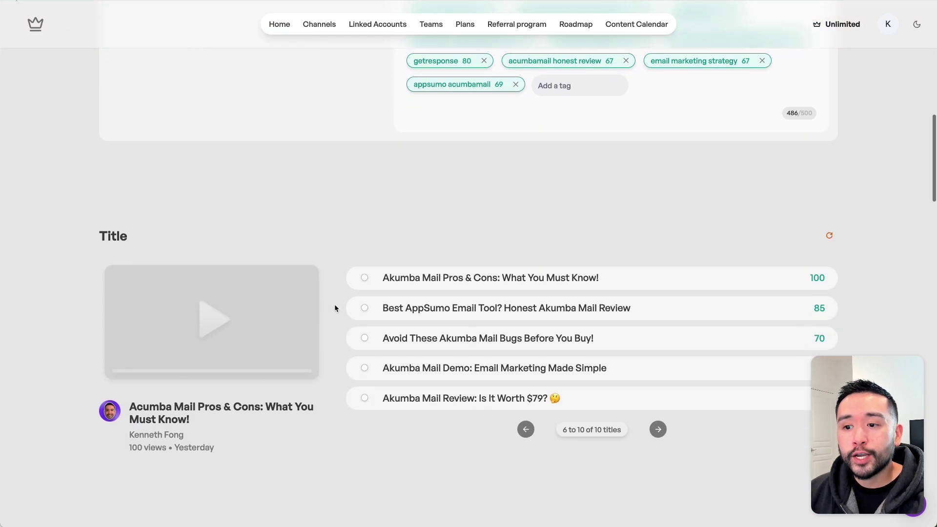
scroll(335, 307, down, 3)
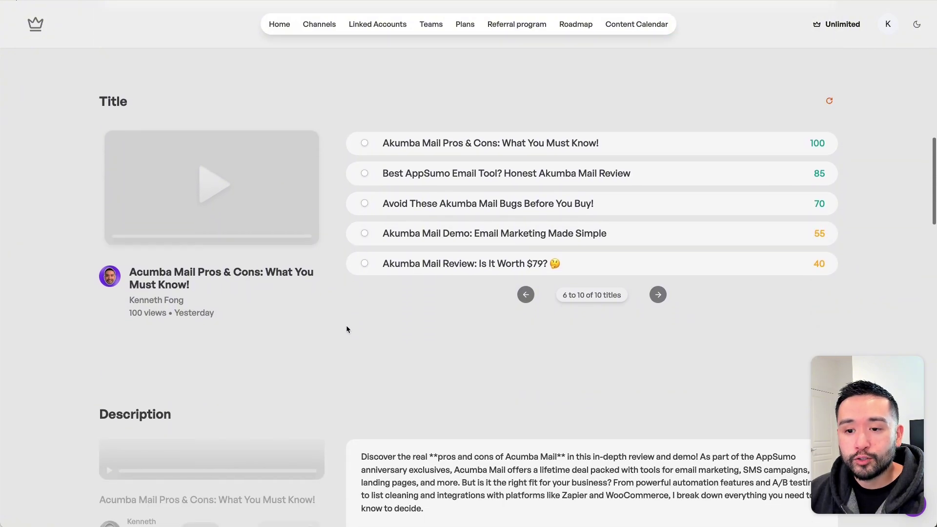
scroll(341, 330, down, 8)
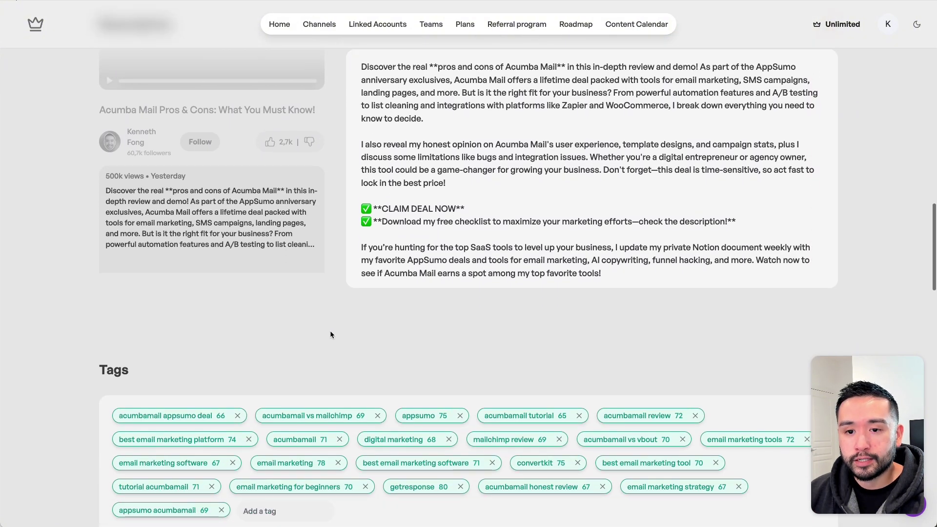
scroll(332, 334, down, 4)
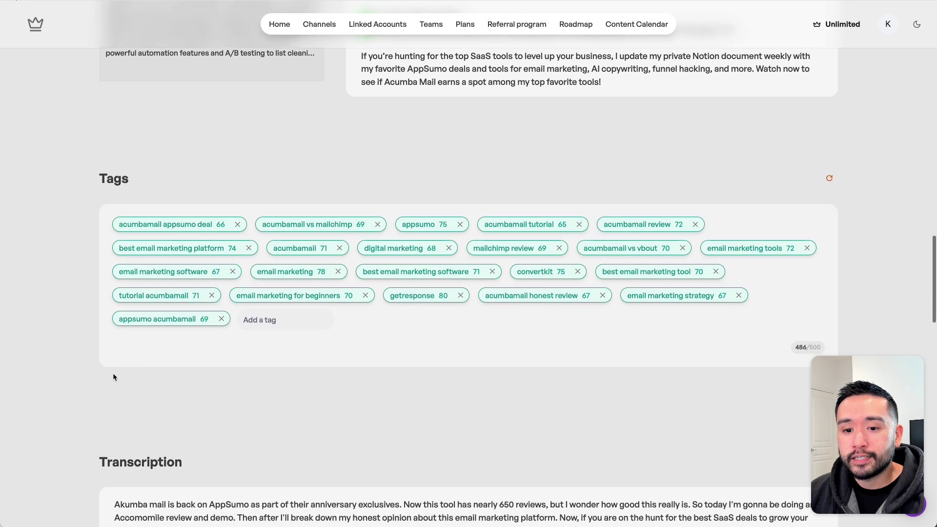
scroll(100, 379, down, 12)
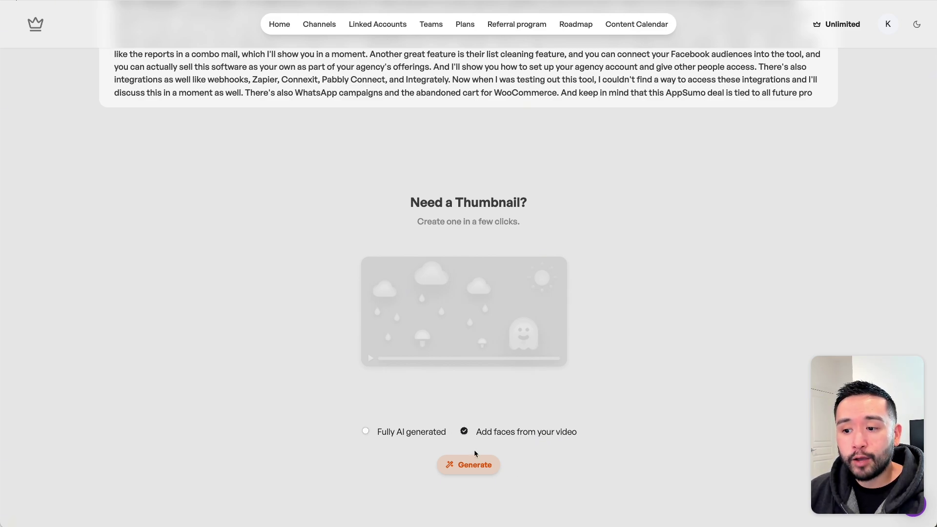
- With 'Add faces from your video' checked, generate three 'Unlock Acumba Secrets' thumbnails
click(469, 464)
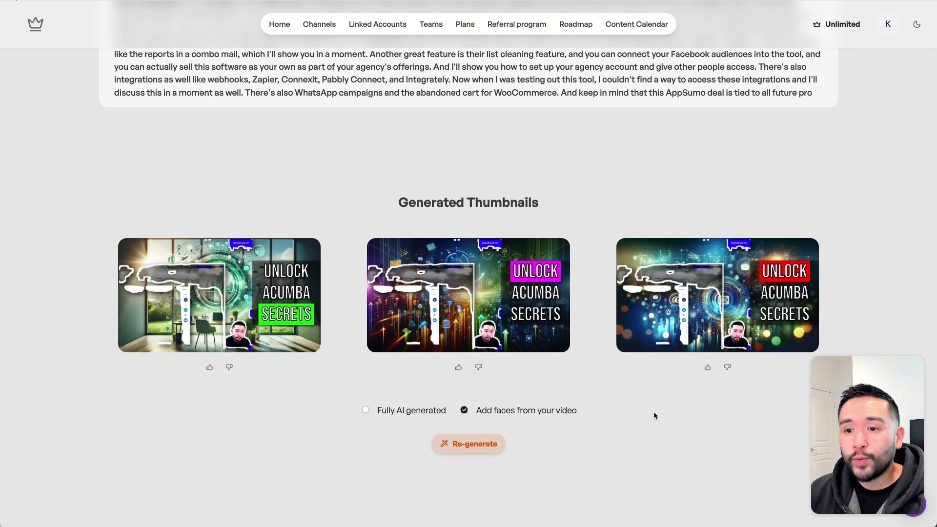
mouse_move(259, 288)
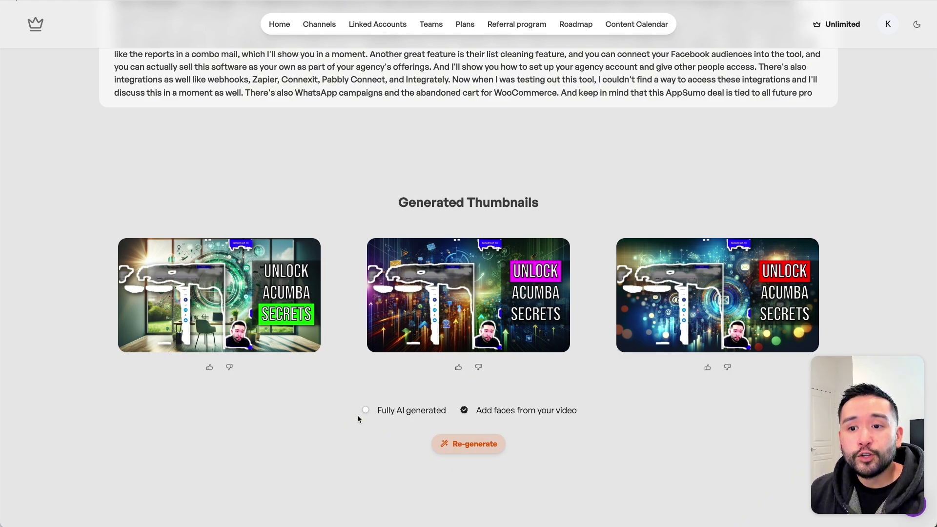
mouse_move(296, 306)
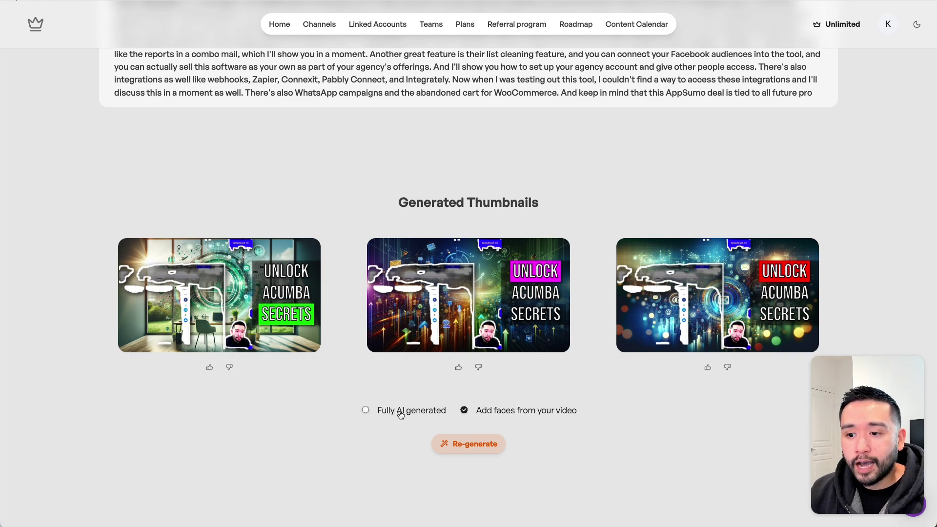
- Re-generate three 'Fully AI generated', 'Background only' desk-scene thumbnails without captions
click(366, 411)
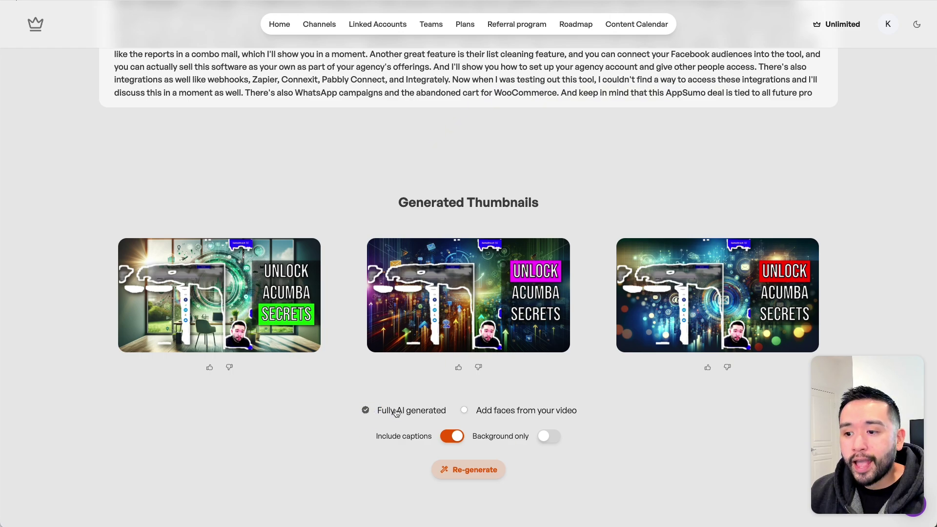
click(544, 437)
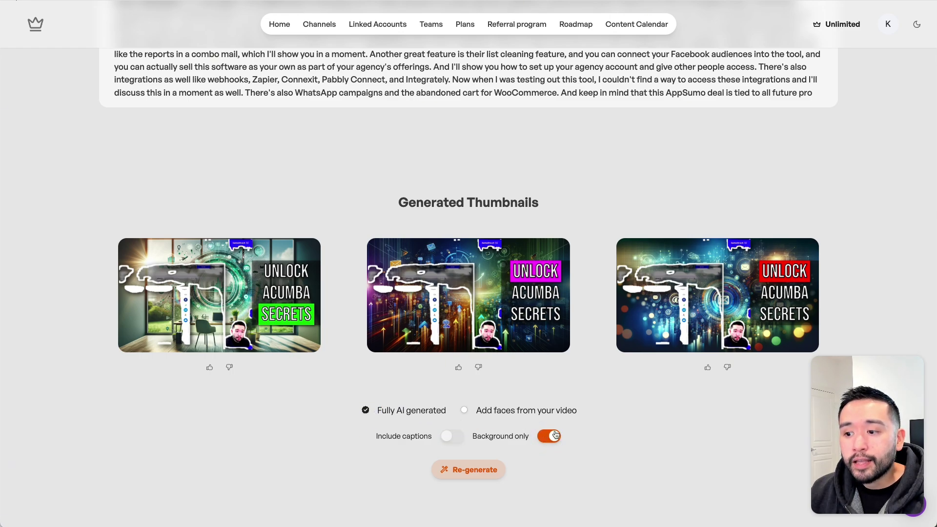
scroll(542, 440, down, 1)
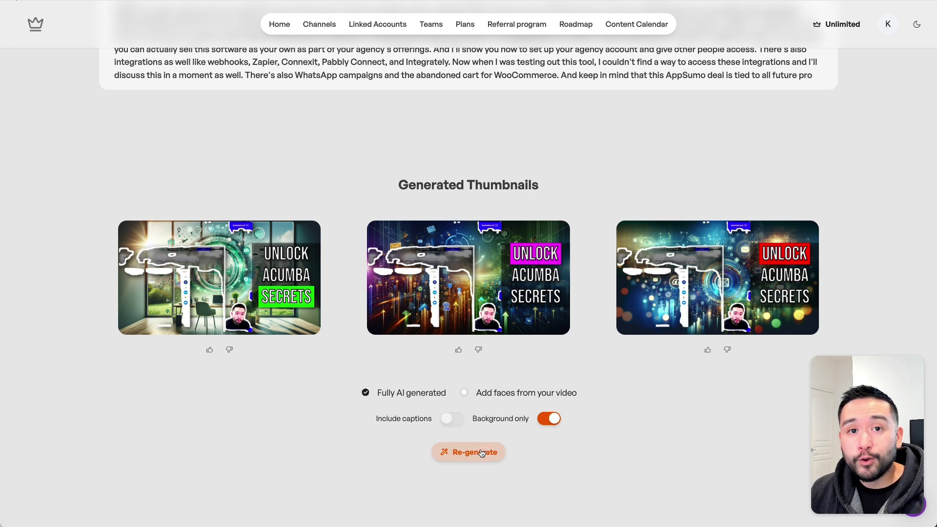
click(481, 453)
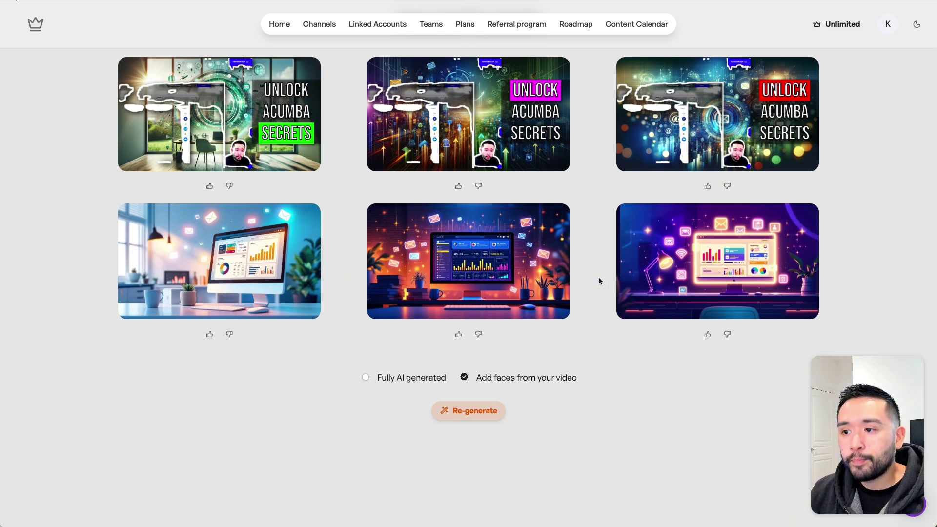
mouse_move(232, 238)
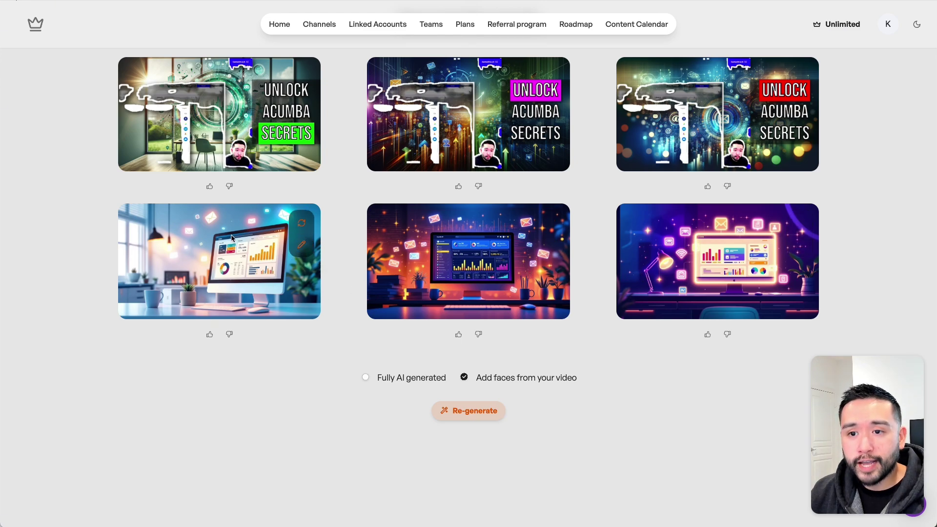
- Open the first desk-scene thumbnail in the editor and delete its face sticker
click(302, 245)
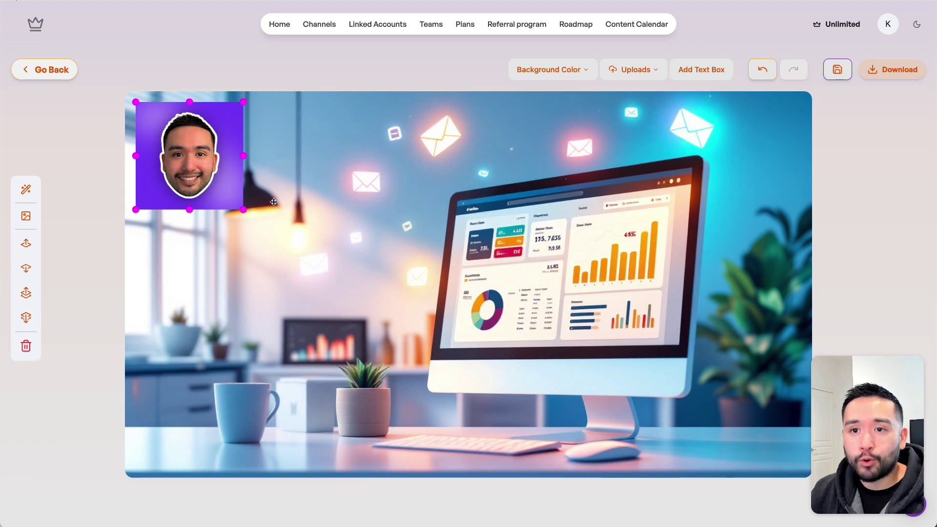
drag(198, 176, 200, 178)
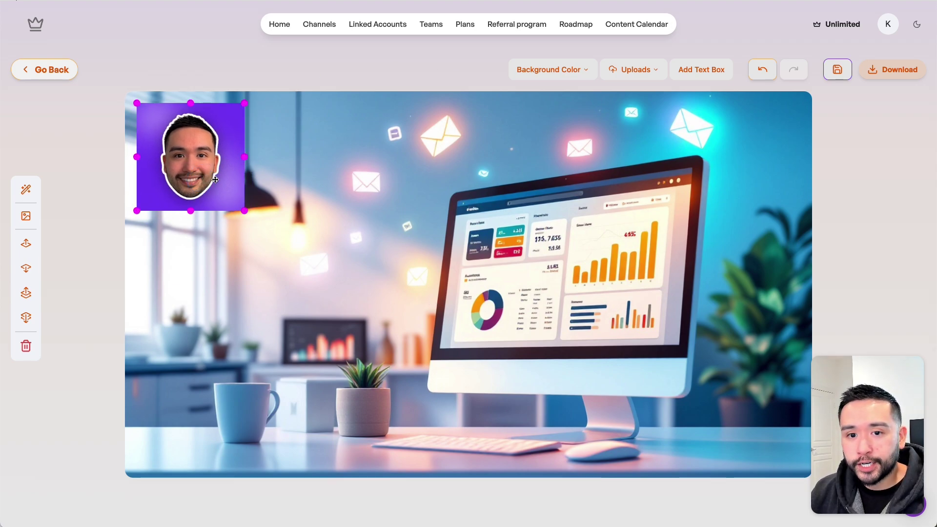
click(27, 347)
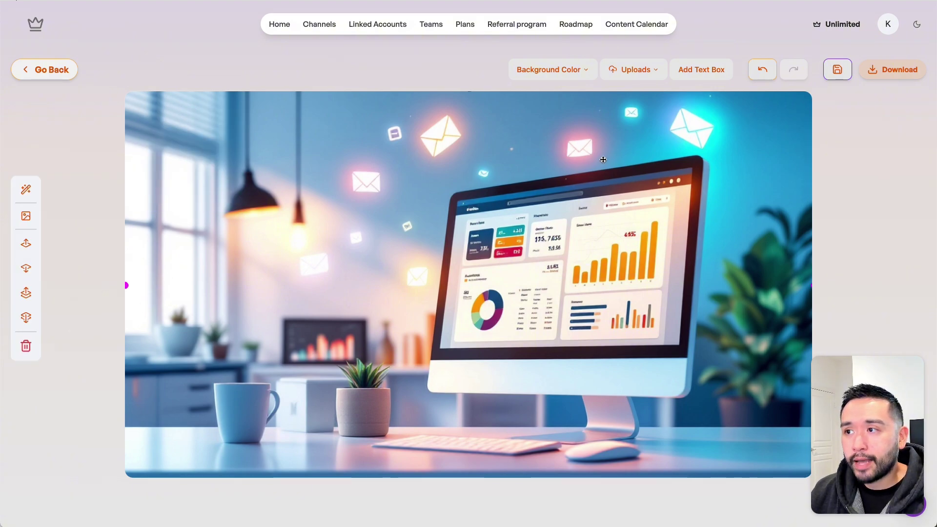
- Place the second uploaded photo, remove its background, and enlarge it across the left half
click(643, 73)
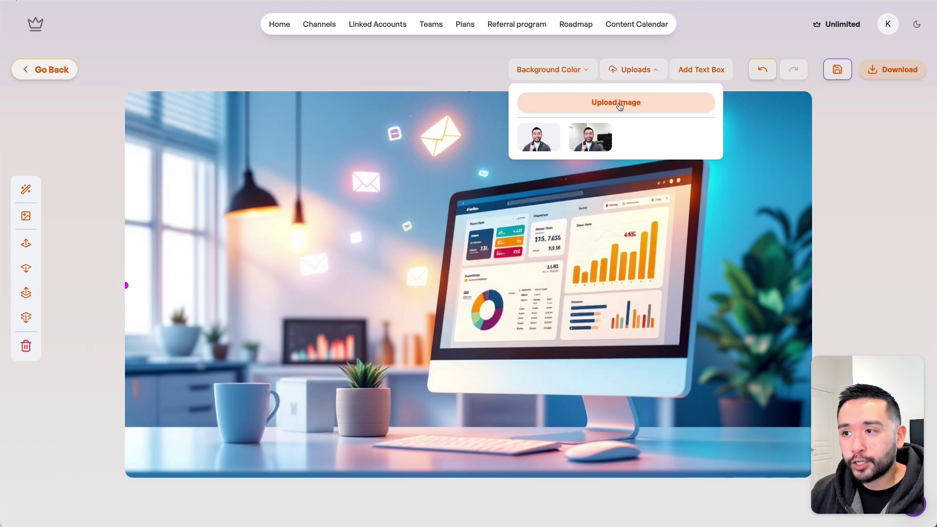
click(591, 138)
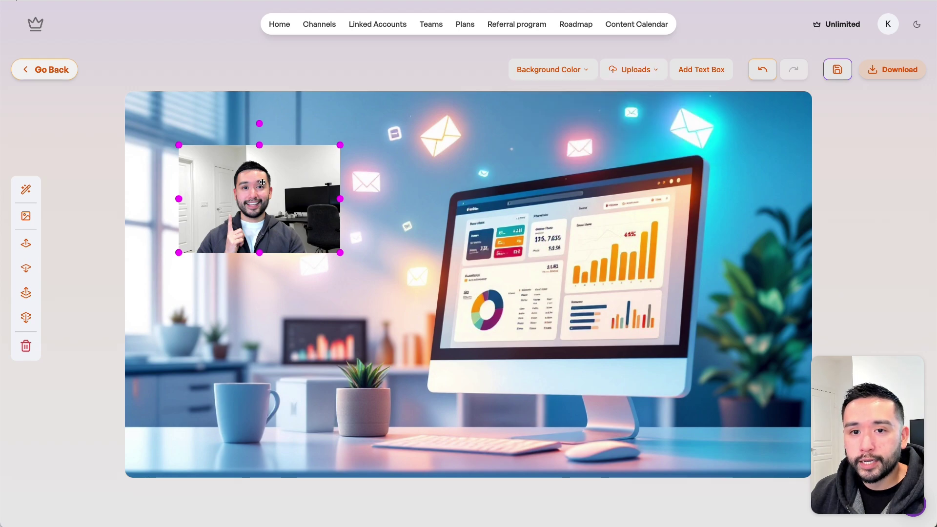
drag(262, 183, 262, 188)
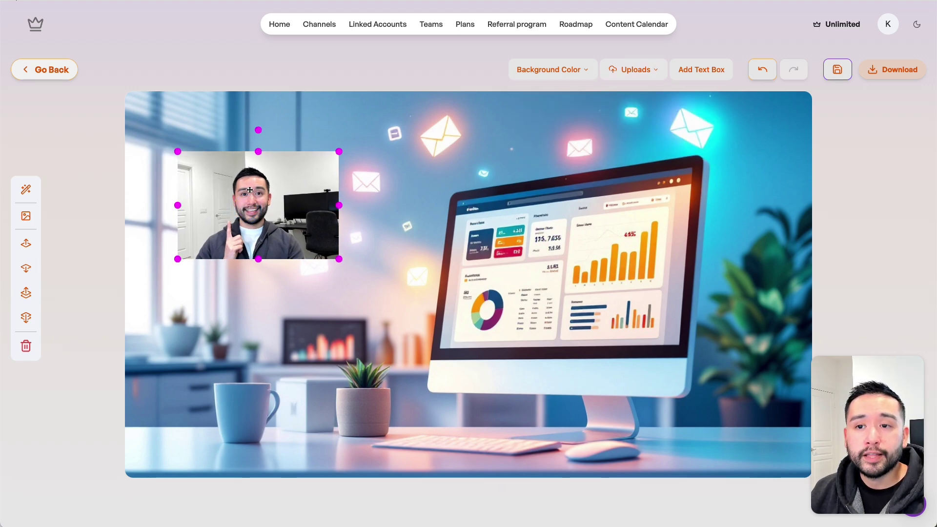
click(26, 190)
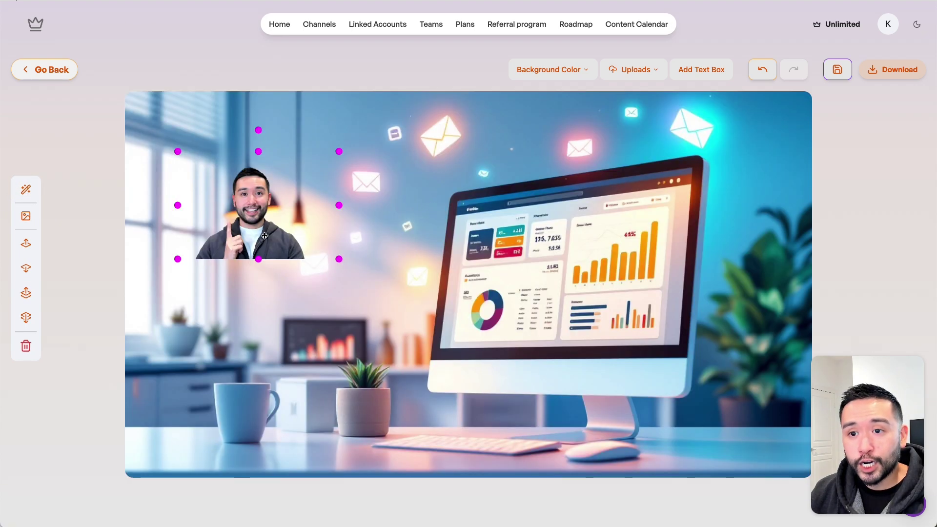
drag(260, 232, 214, 431)
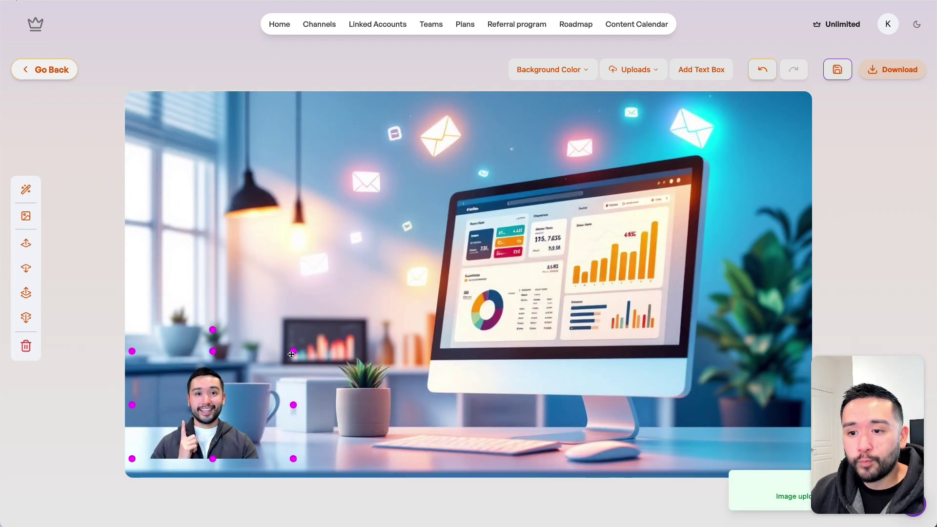
drag(291, 354, 602, 202)
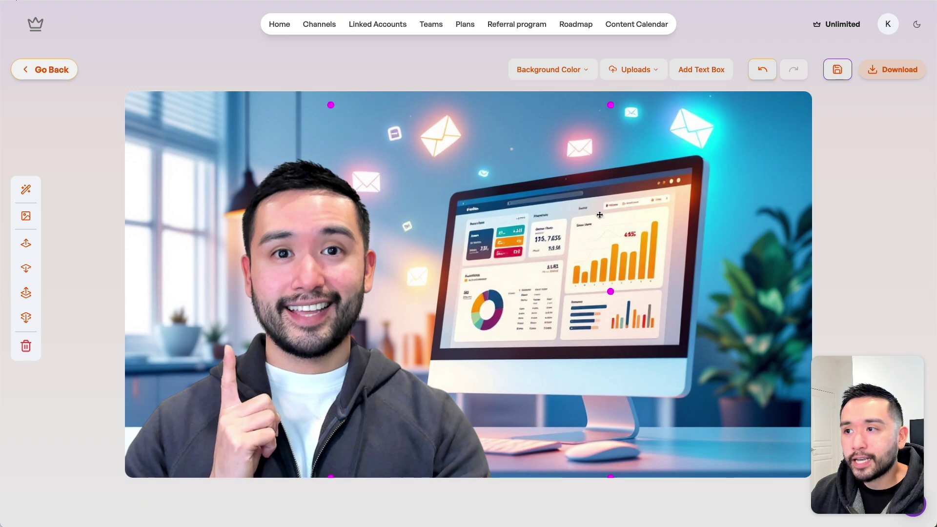
drag(611, 105, 648, 54)
drag(318, 252, 294, 252)
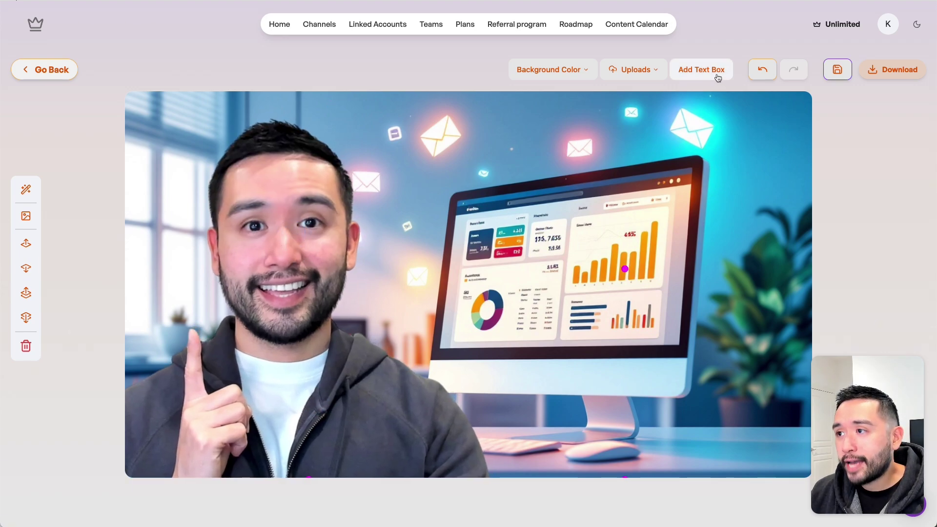
- Add a text box over the monitor reading 'HONEST OPINION!'
click(717, 76)
drag(571, 264, 587, 272)
double_click(595, 271)
click(595, 271)
key(ctrl+a)
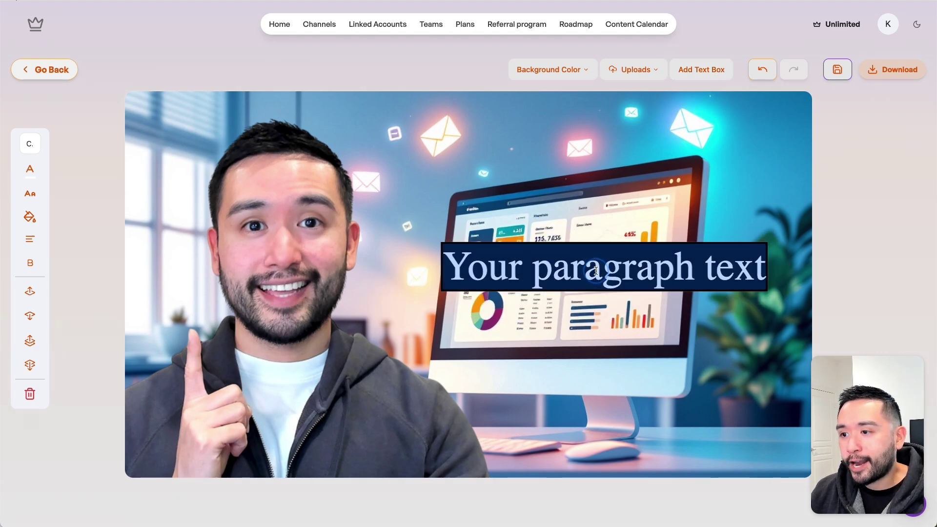
text(HONEST OPINION!)
click(30, 172)
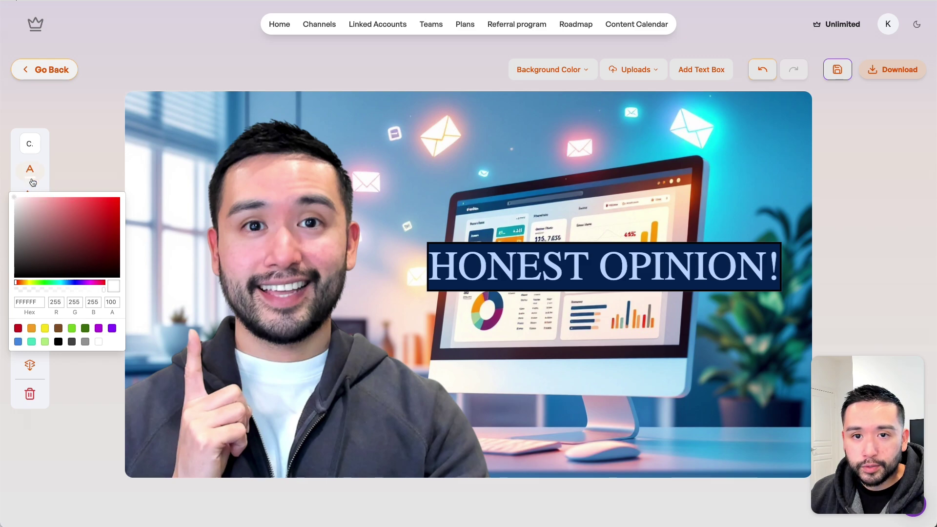
click(30, 192)
drag(17, 216, 19, 217)
- Set the headline font to Bebas Neue and make the text much larger
click(29, 144)
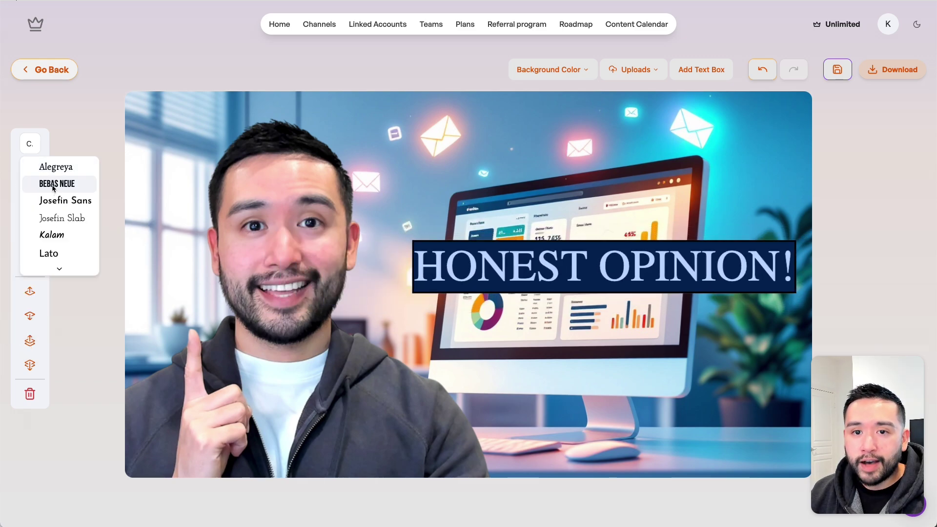
click(53, 188)
click(502, 263)
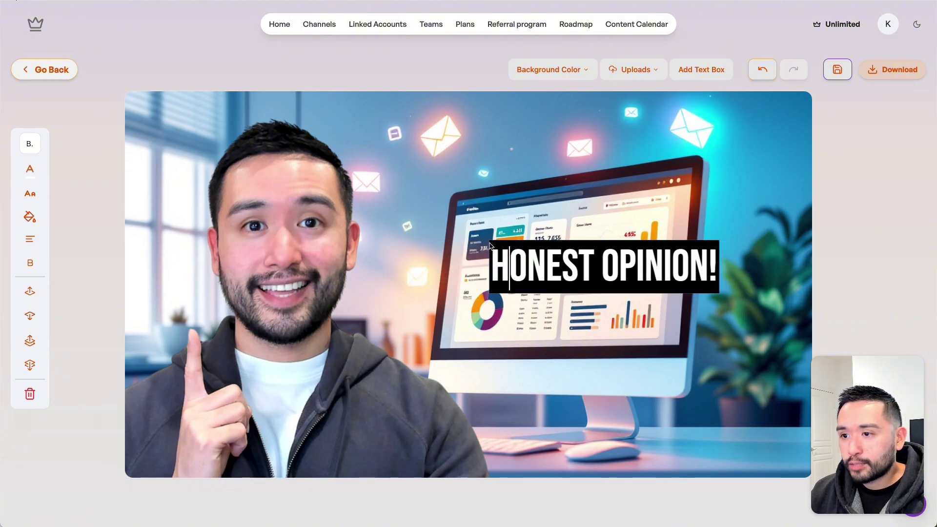
click(29, 192)
drag(19, 217, 27, 218)
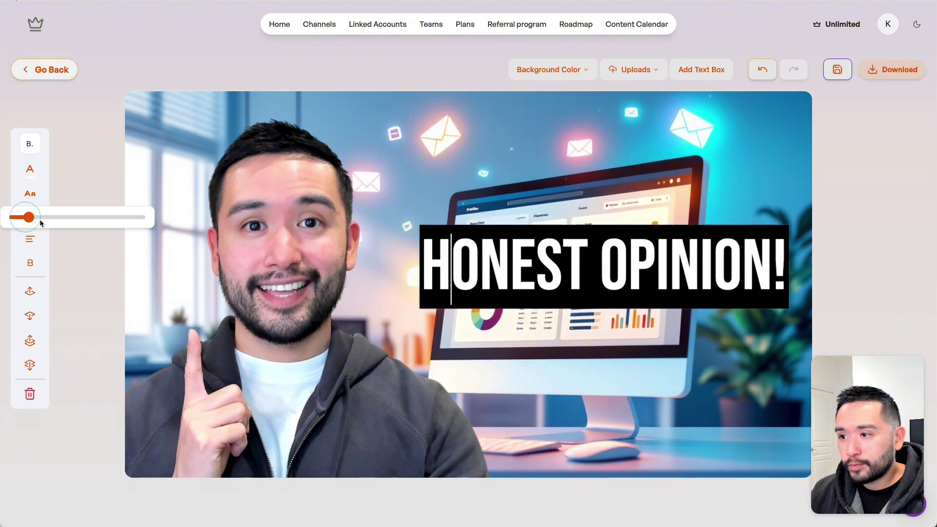
click(522, 278)
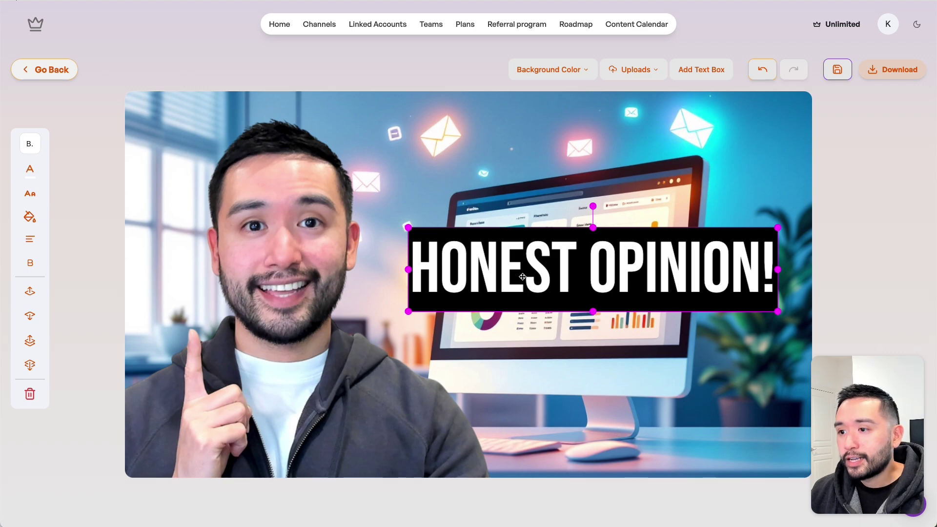
- Save the edited thumbnail, check Download file types without exporting, and return to the video overview
click(530, 347)
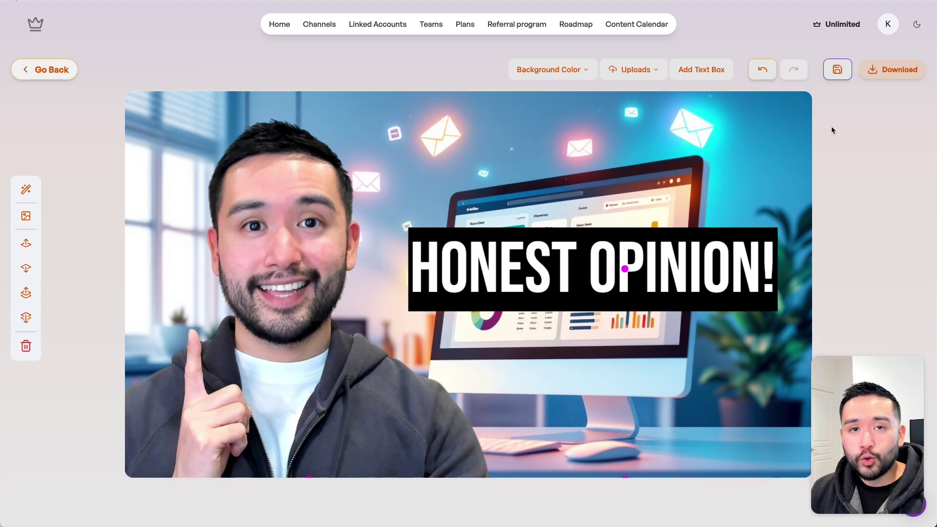
click(839, 71)
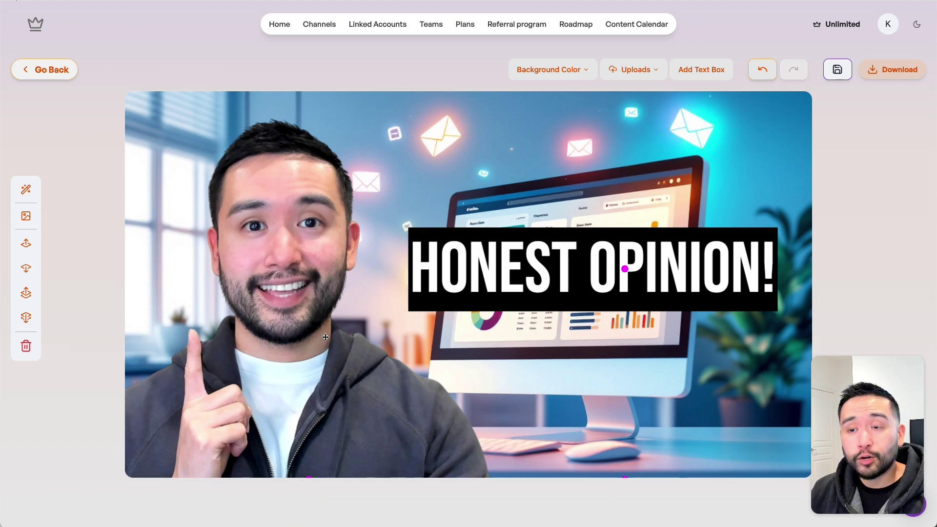
click(874, 74)
click(827, 126)
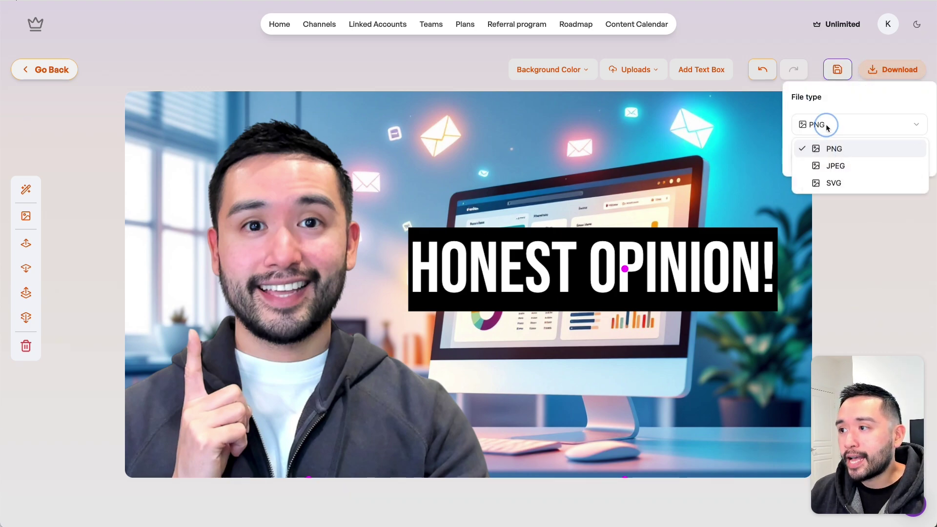
click(833, 183)
click(46, 71)
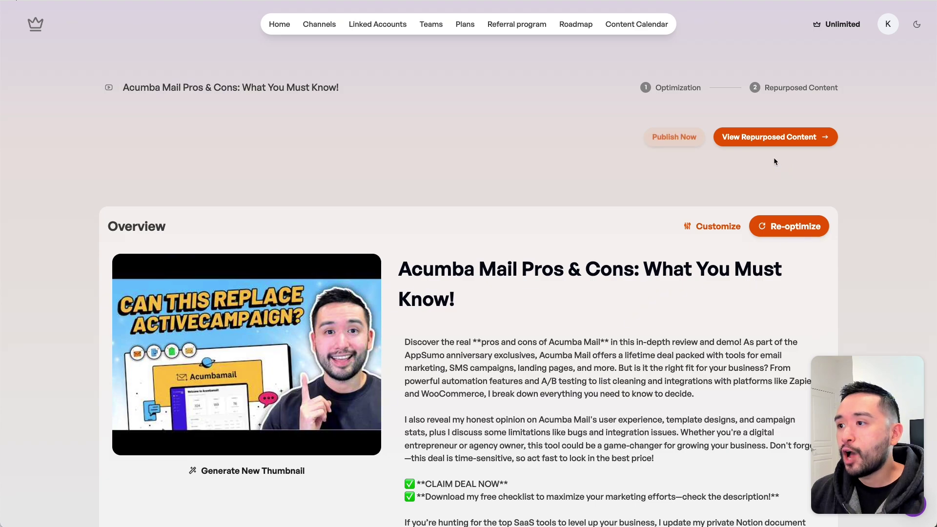
- Open the video's repurposed content and look over the generated clip and text pieces
click(792, 138)
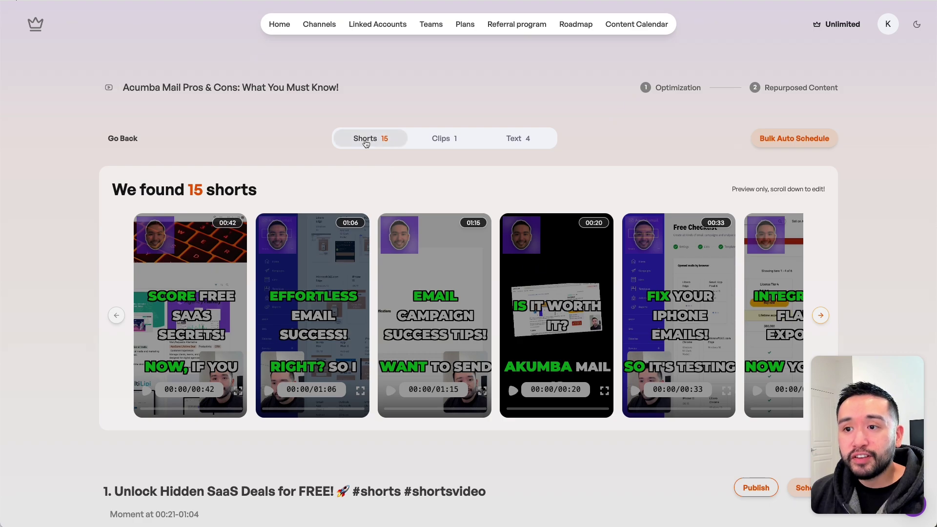
click(441, 140)
click(508, 139)
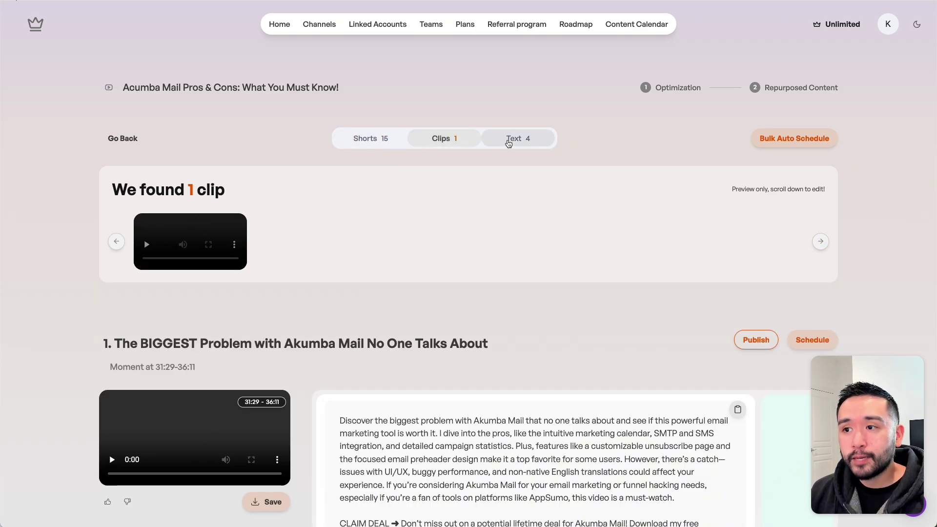
scroll(94, 232, down, 3)
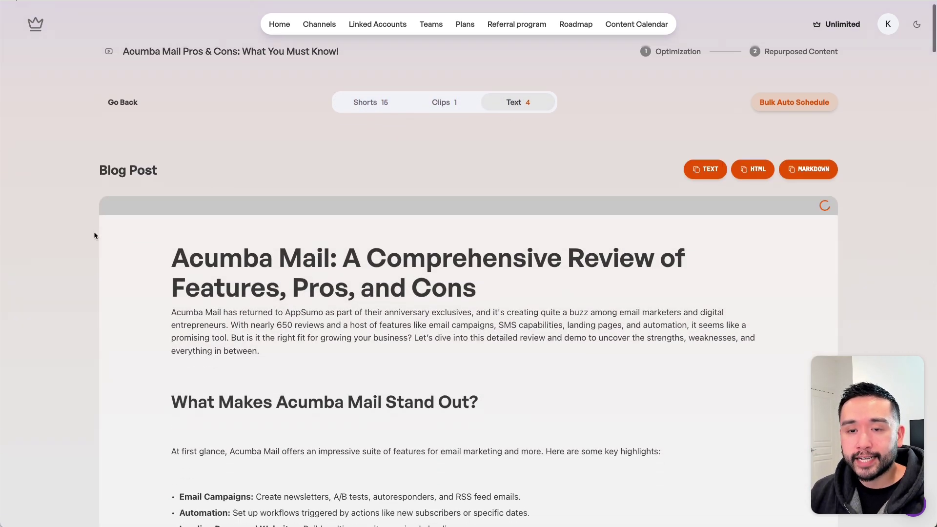
scroll(389, 274, down, 15)
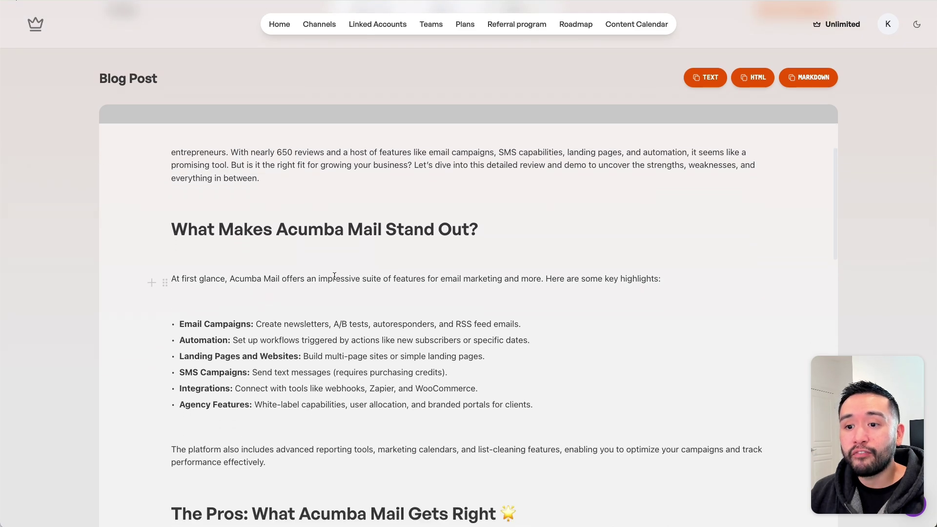
scroll(330, 282, up, 15)
- Return to the Shorts tab and scroll through the 15 generated shorts
click(370, 140)
scroll(80, 403, down, 3)
scroll(80, 400, down, 12)
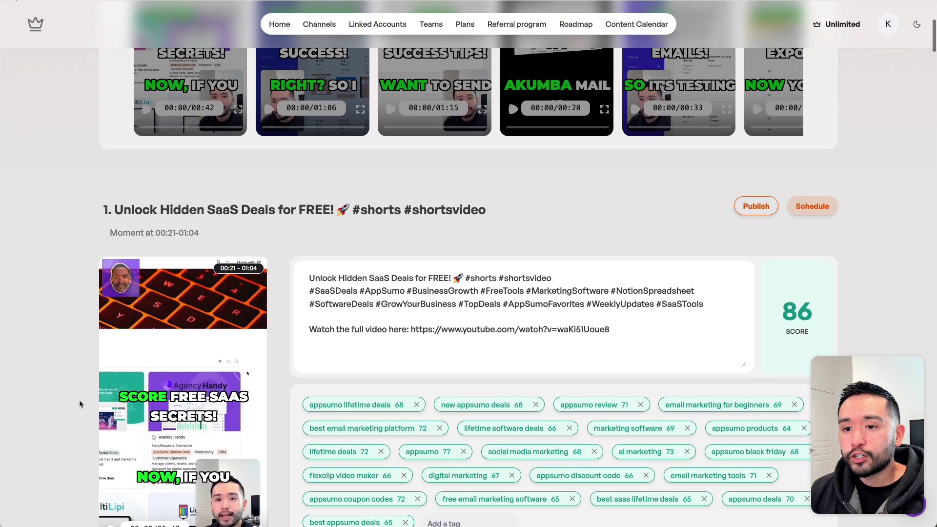
scroll(79, 399, down, 2)
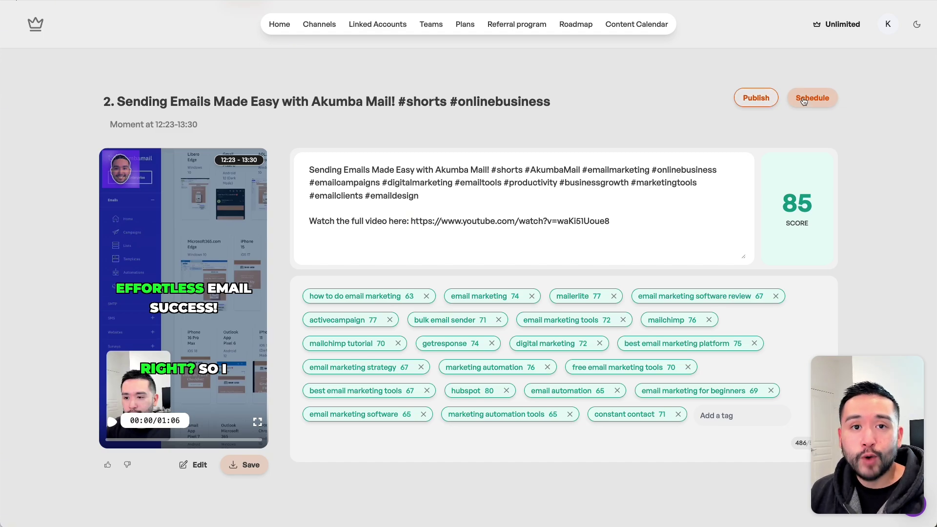
scroll(803, 101, up, 17)
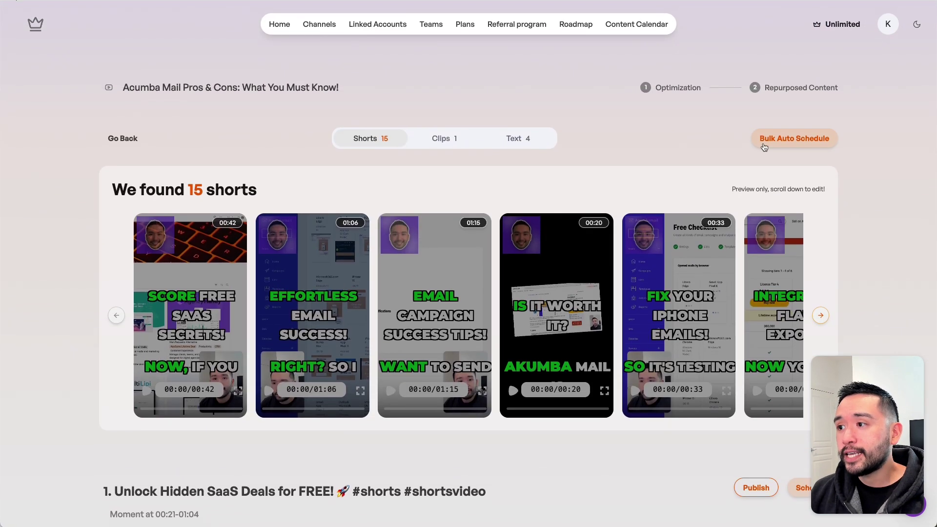
- Pick the 01:06, 00:42 and 01:15 shorts for Bulk Auto Schedule and proceed to scheduling
click(779, 141)
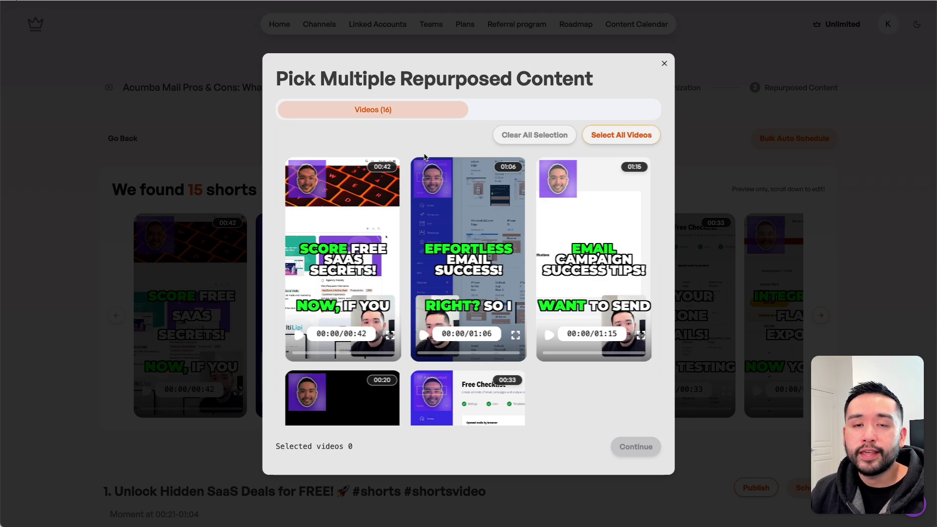
click(455, 195)
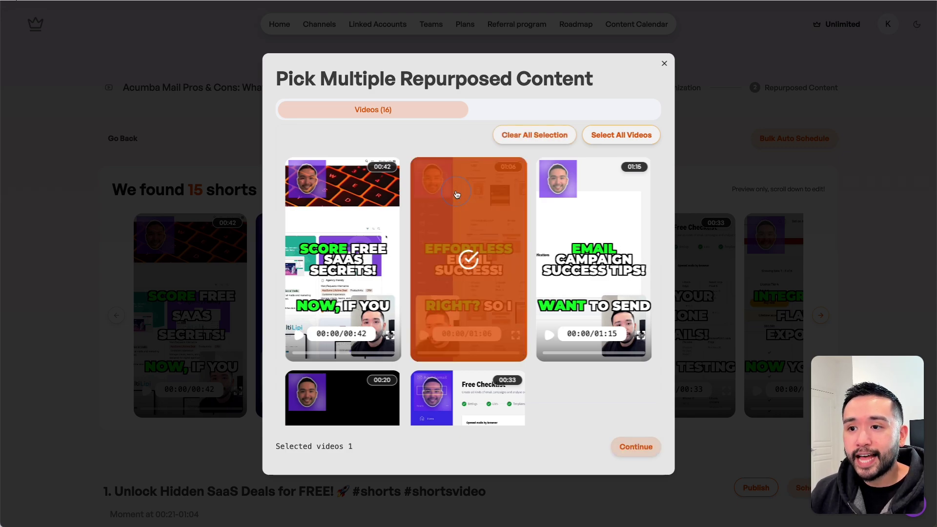
click(364, 204)
click(575, 211)
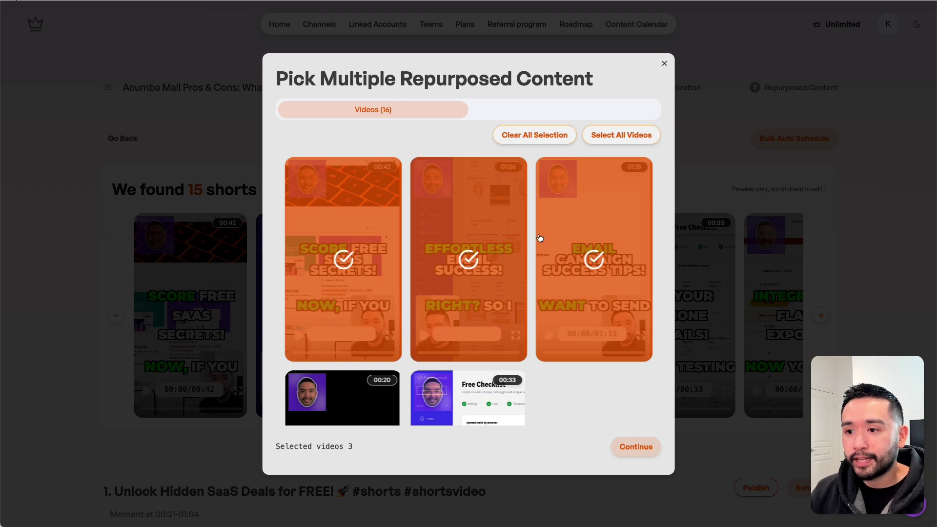
click(635, 448)
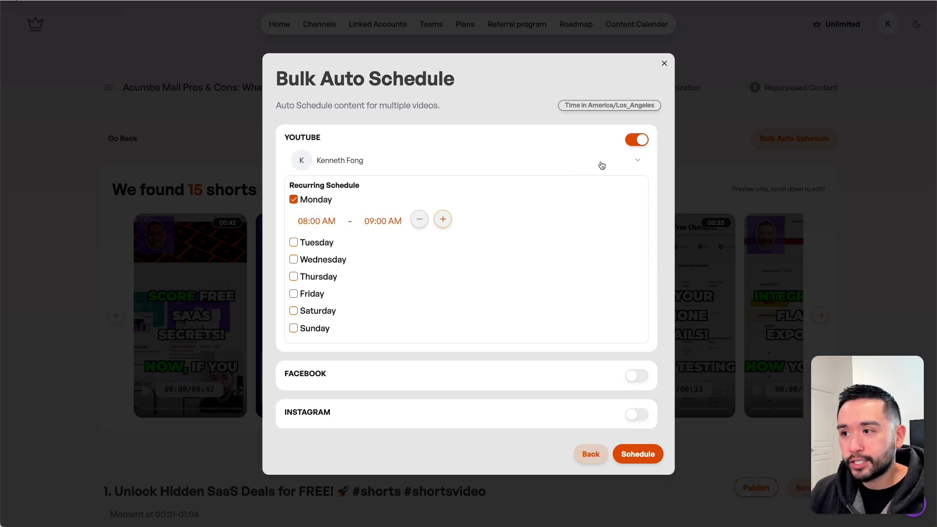
scroll(632, 142, down, 5)
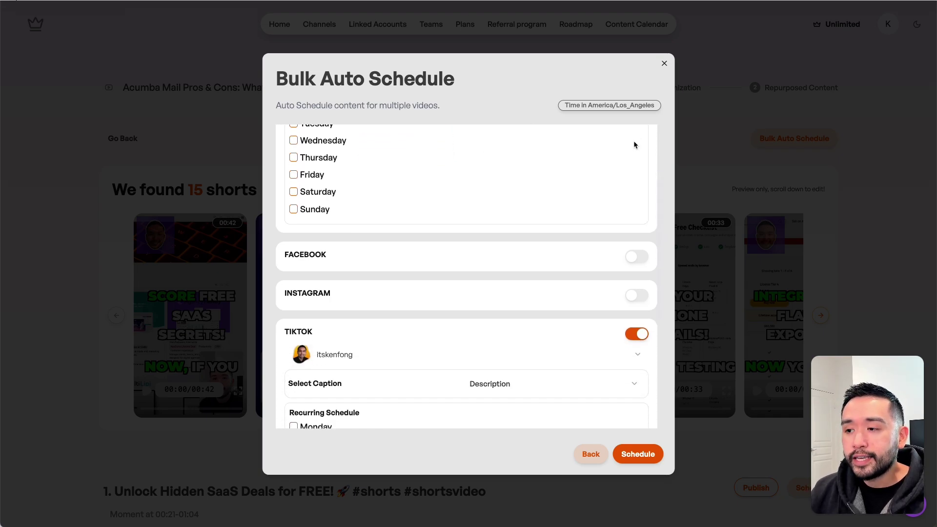
scroll(639, 190, down, 4)
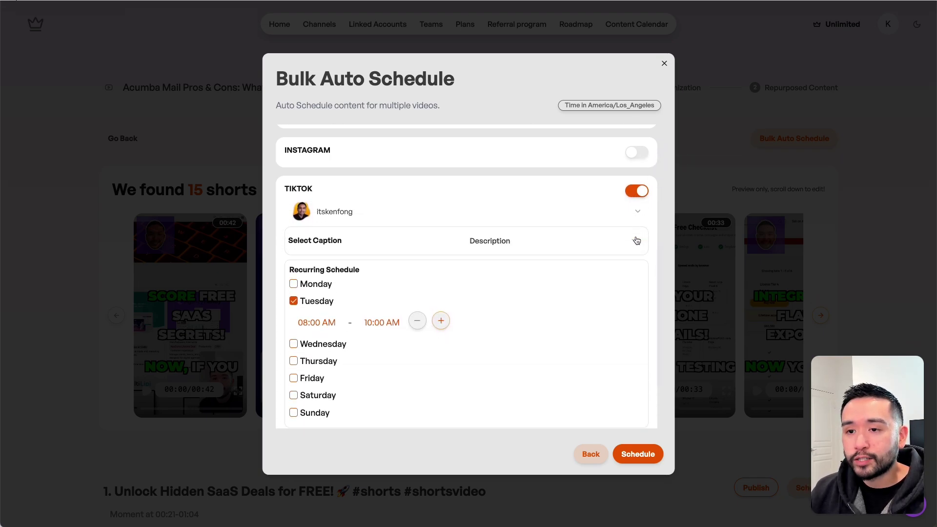
scroll(635, 236, down, 2)
scroll(635, 235, up, 8)
scroll(345, 182, down, 5)
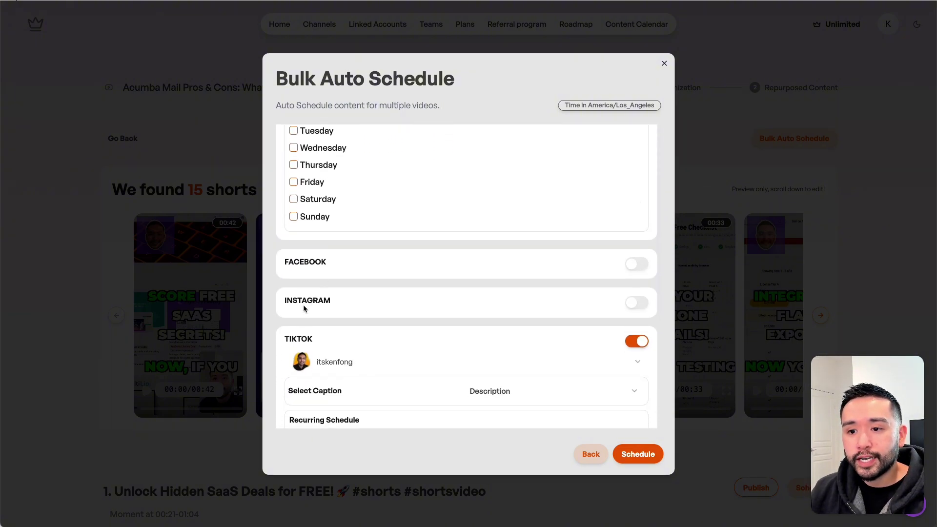
scroll(331, 298, down, 5)
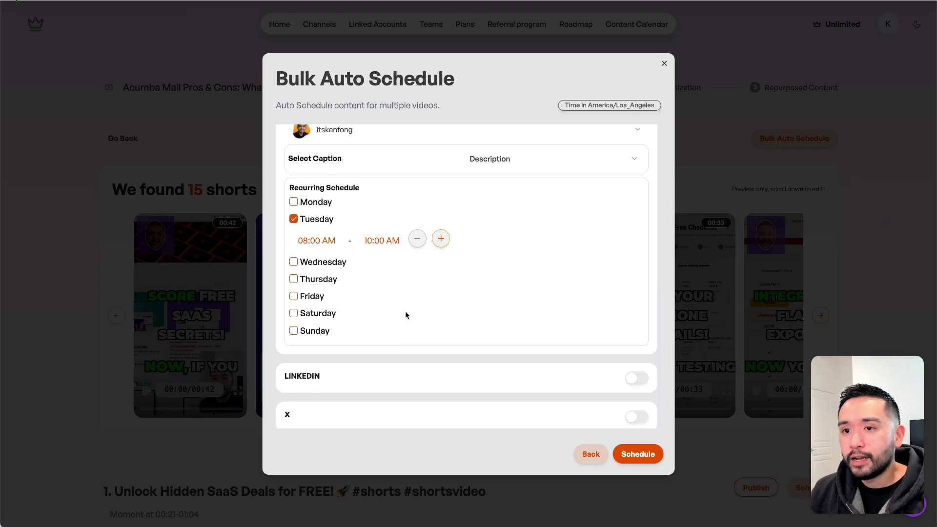
scroll(408, 315, up, 2)
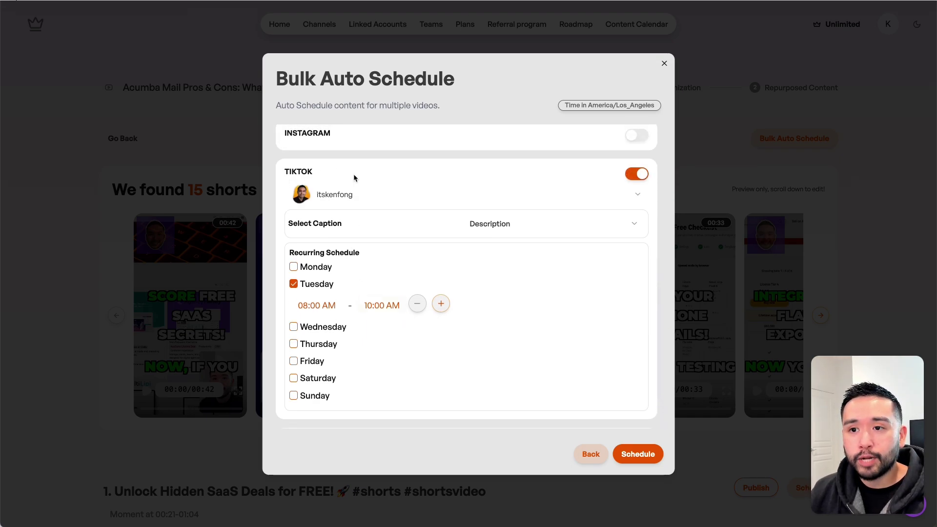
scroll(353, 178, up, 8)
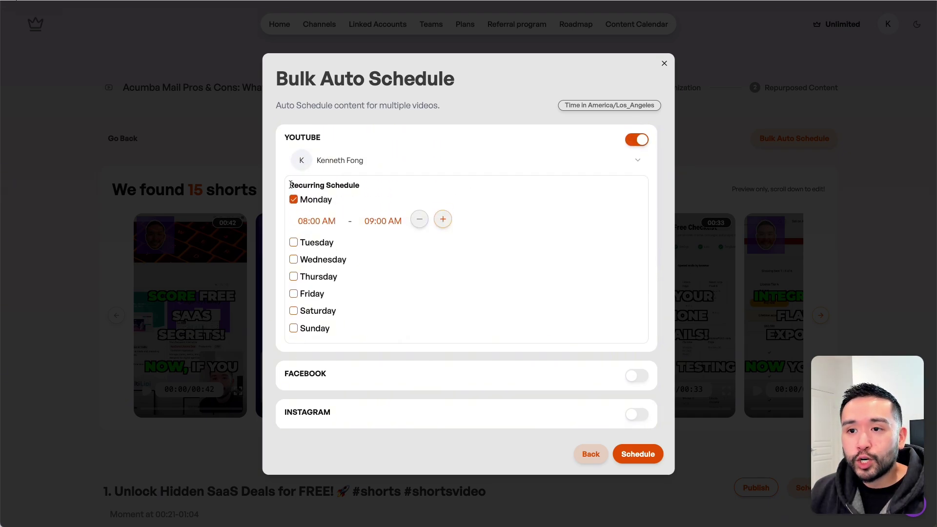
- Add Tuesday to YouTube days plus a second Monday window from 04:00 AM to 05:00 PM
drag(290, 185, 351, 185)
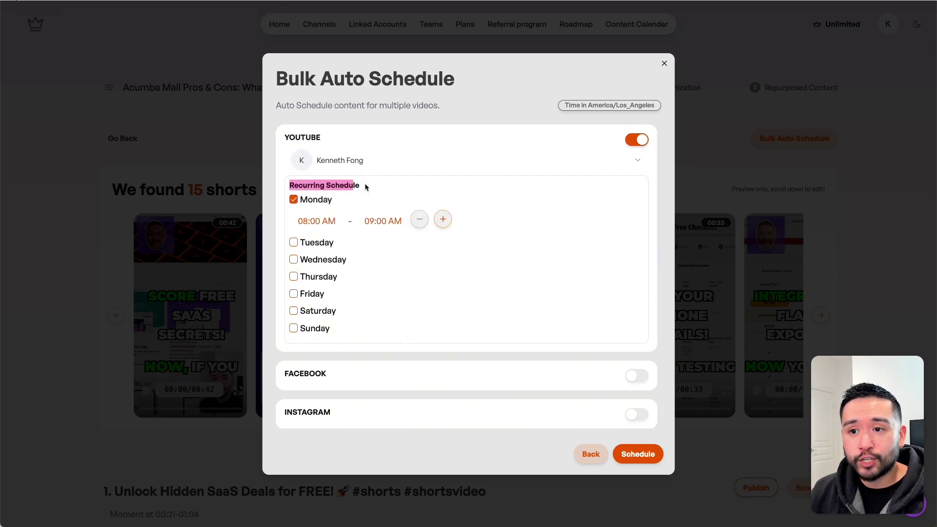
click(294, 243)
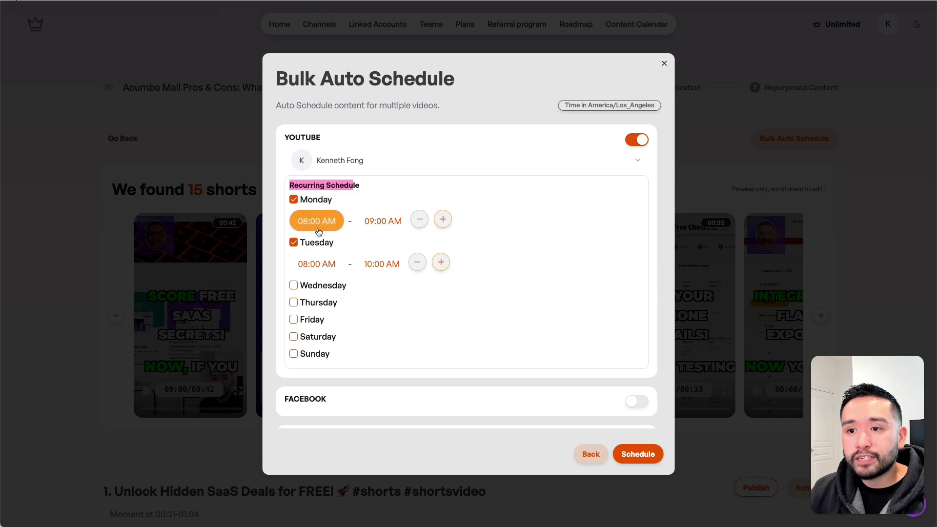
click(443, 219)
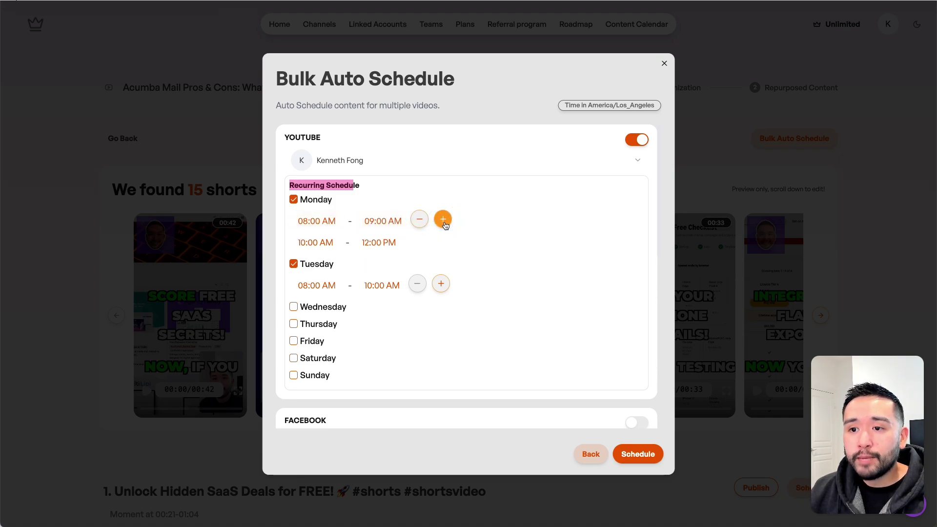
click(316, 244)
click(276, 274)
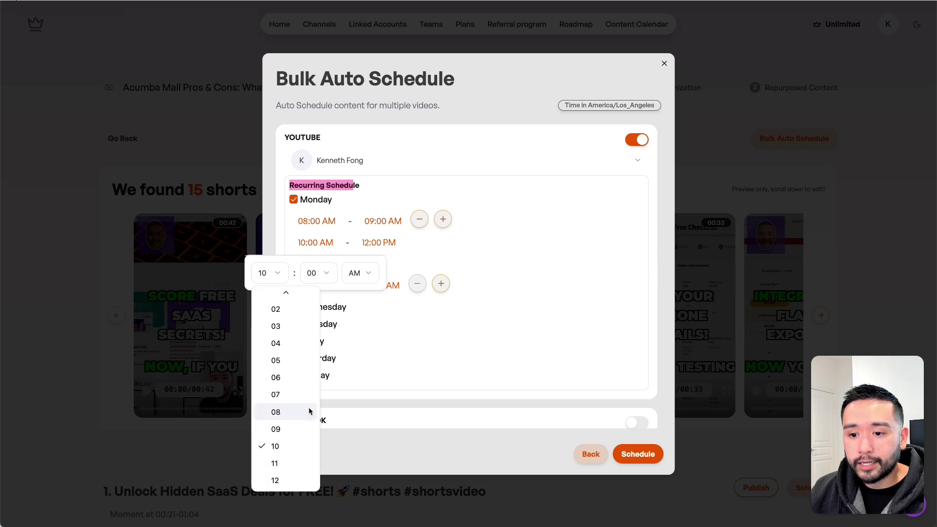
click(276, 348)
click(380, 244)
click(455, 238)
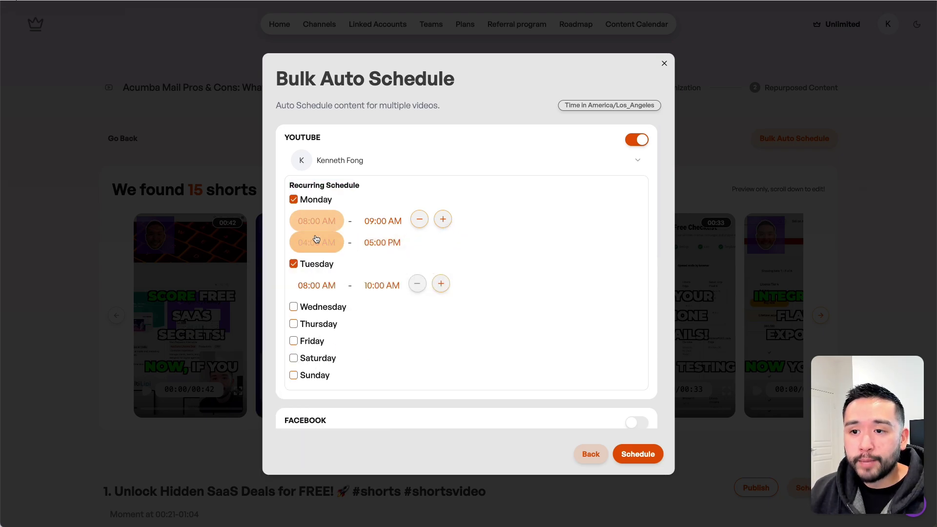
- Add Friday to the TikTok posting days and submit the bulk schedule
scroll(279, 295, down, 10)
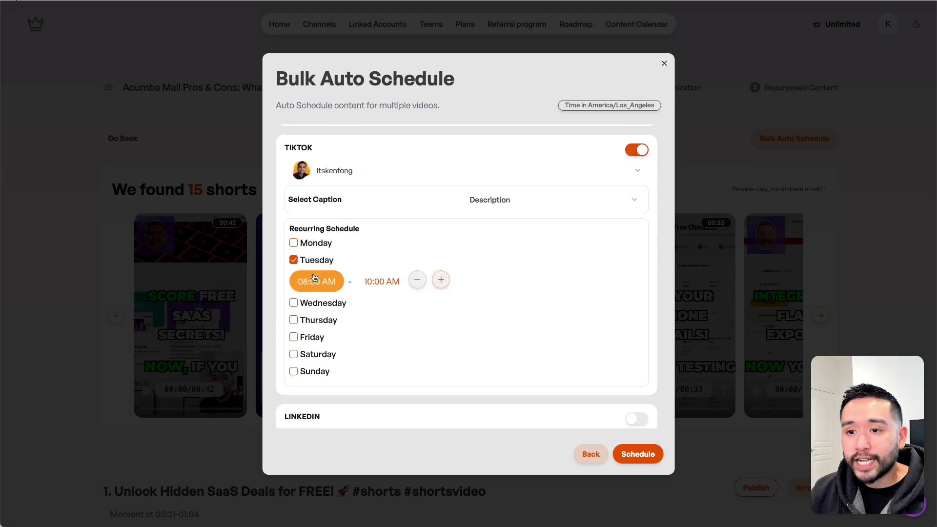
click(297, 336)
scroll(295, 339, down, 1)
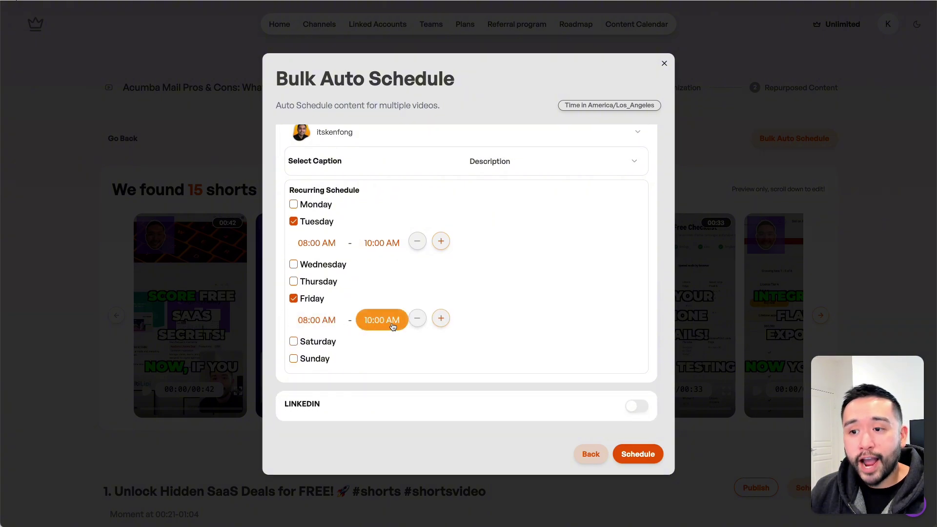
scroll(385, 325, down, 1)
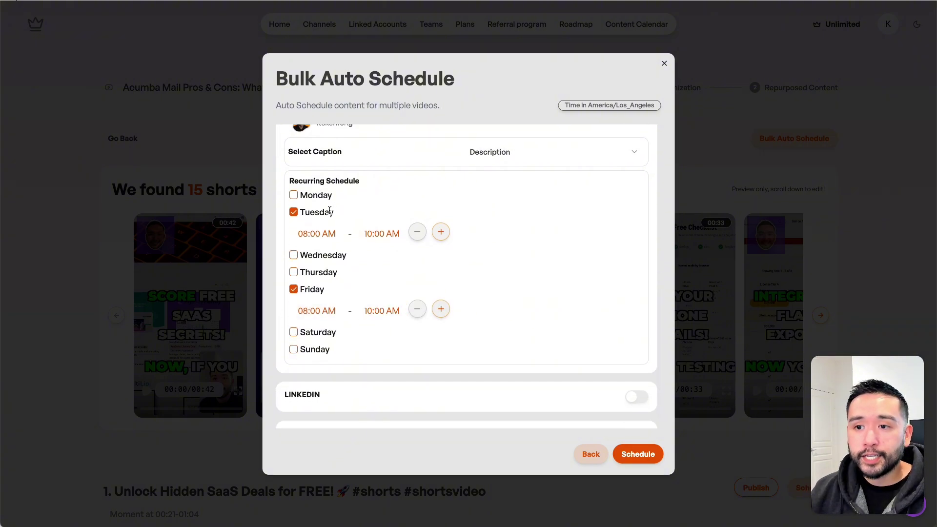
click(638, 454)
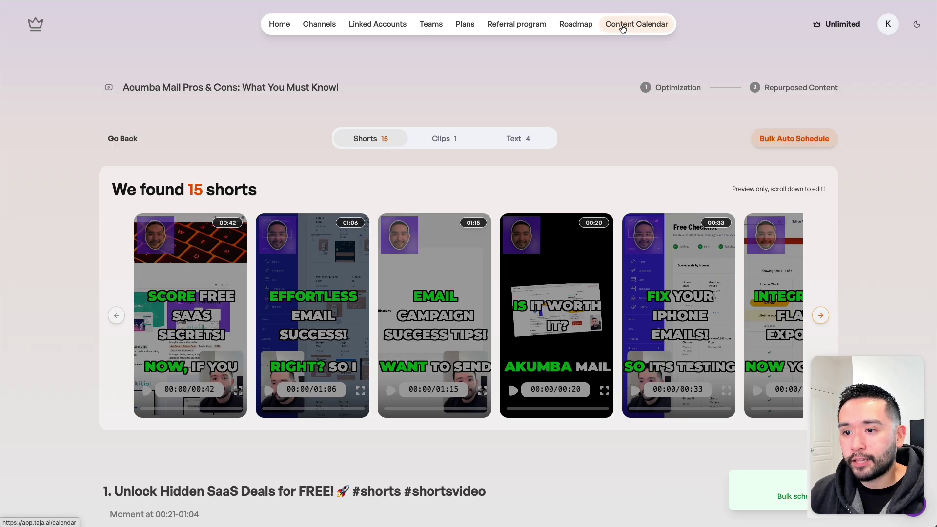
- Open the Content Calendar to view shorts scheduled on YouTube and TikTok, March 14–24, 2025
click(623, 28)
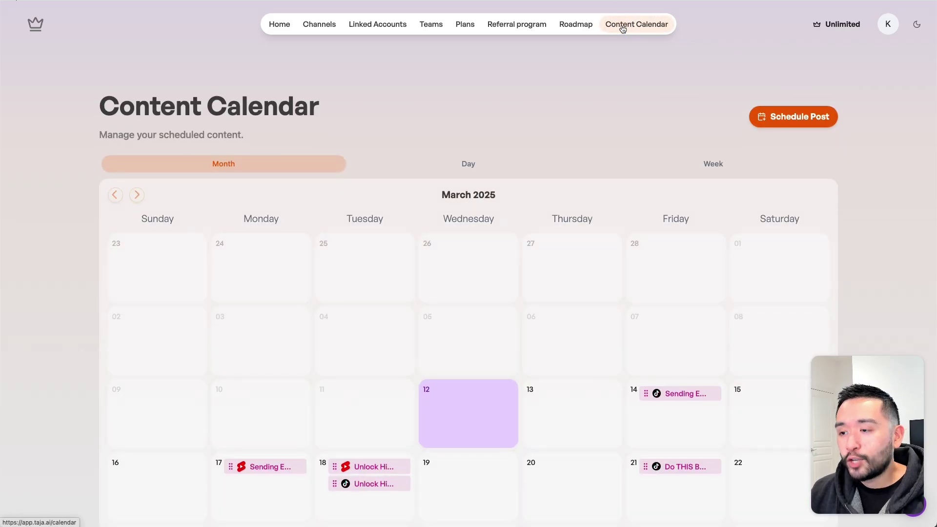
scroll(626, 74, down, 3)
mouse_move(659, 258)
mouse_move(346, 327)
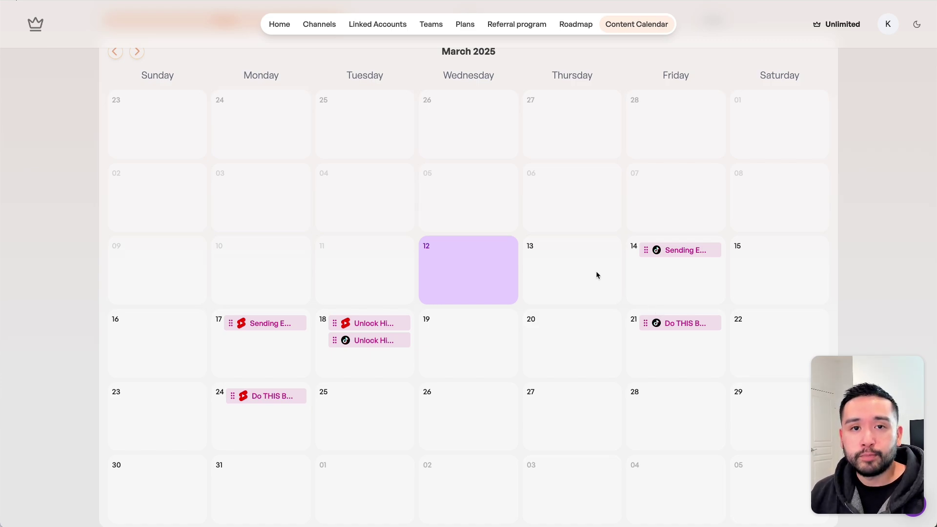
- Scroll to the 'Unlock Hidden SaaS Deals for FREE!' short and highlight, then deselect, its caption text
scroll(613, 210, up, 2)
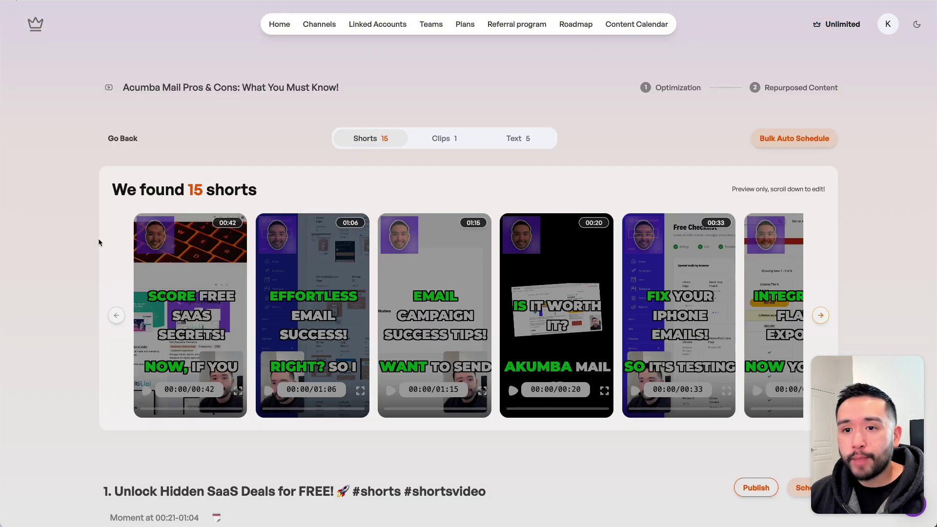
scroll(78, 219, down, 6)
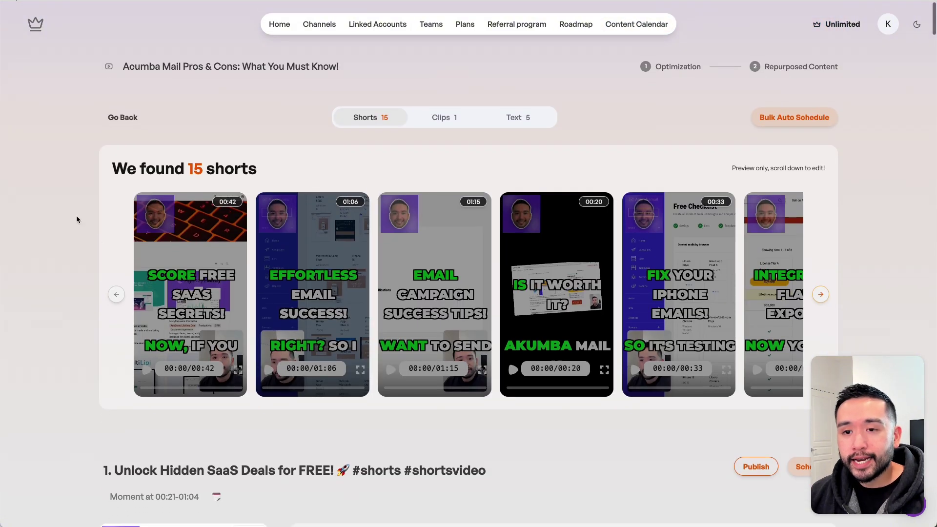
scroll(78, 220, down, 2)
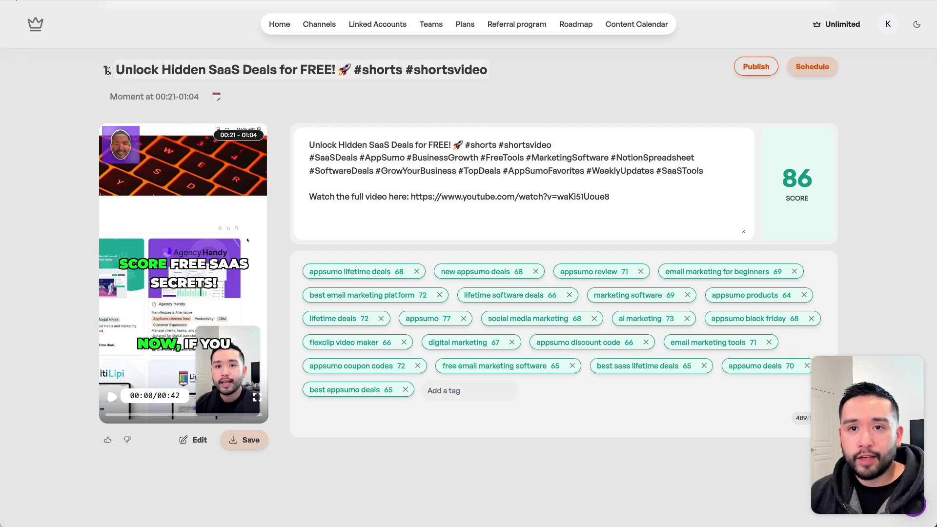
scroll(204, 259, up, 1)
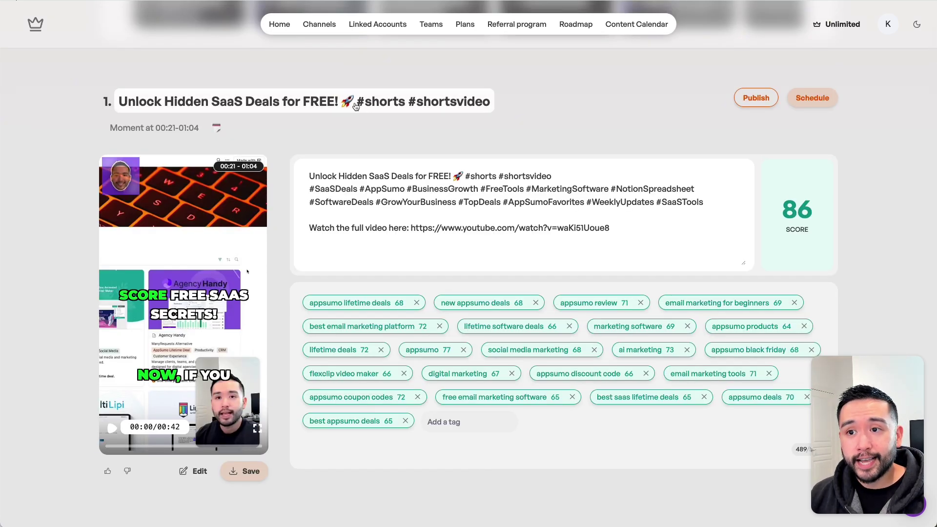
drag(314, 177, 575, 233)
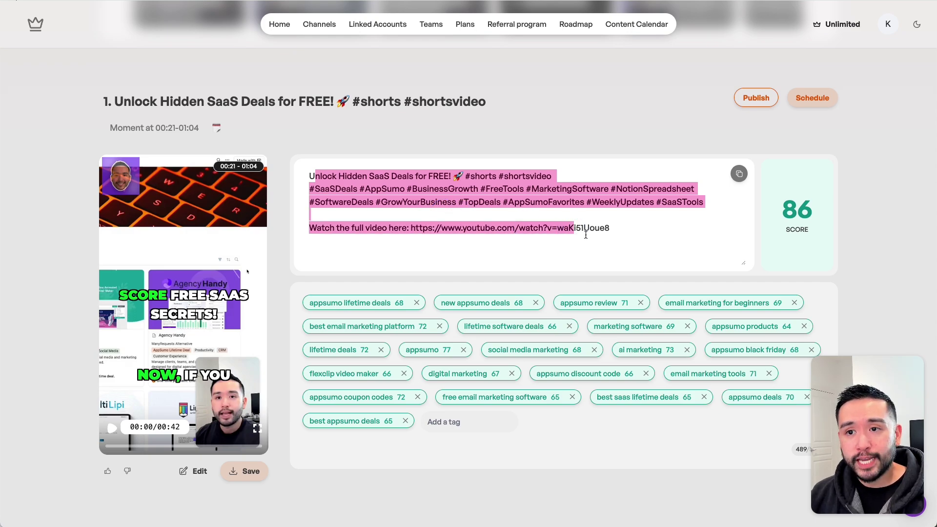
click(435, 145)
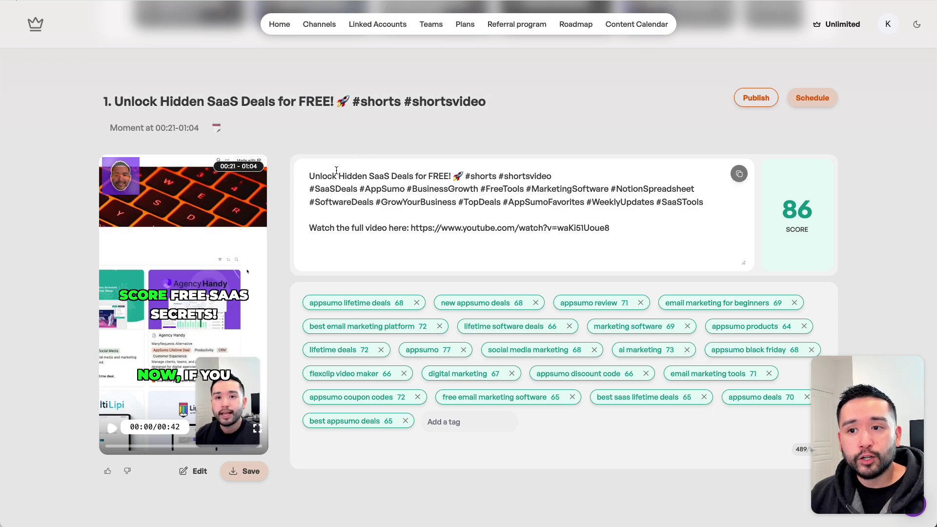
drag(336, 170, 446, 207)
click(448, 209)
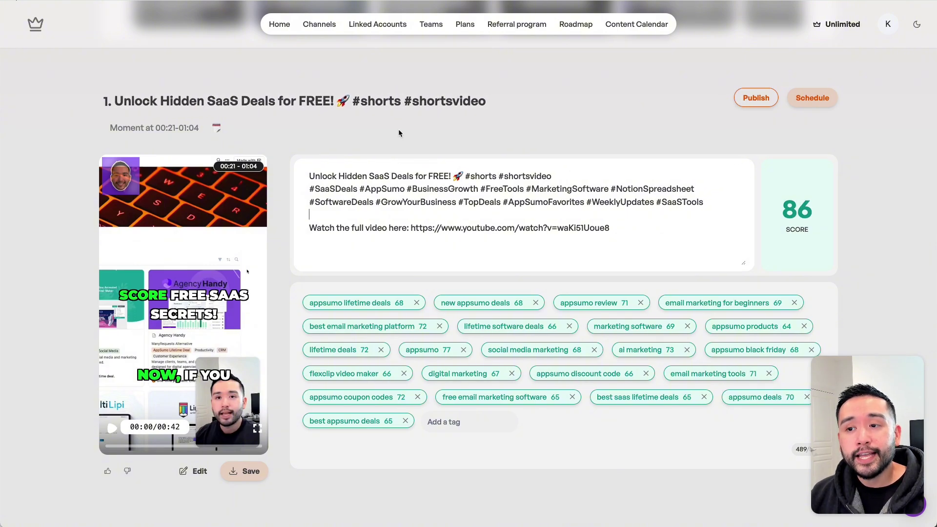
- Open scheduling for the Sending Emails short and scroll to its TikTok settings
click(819, 97)
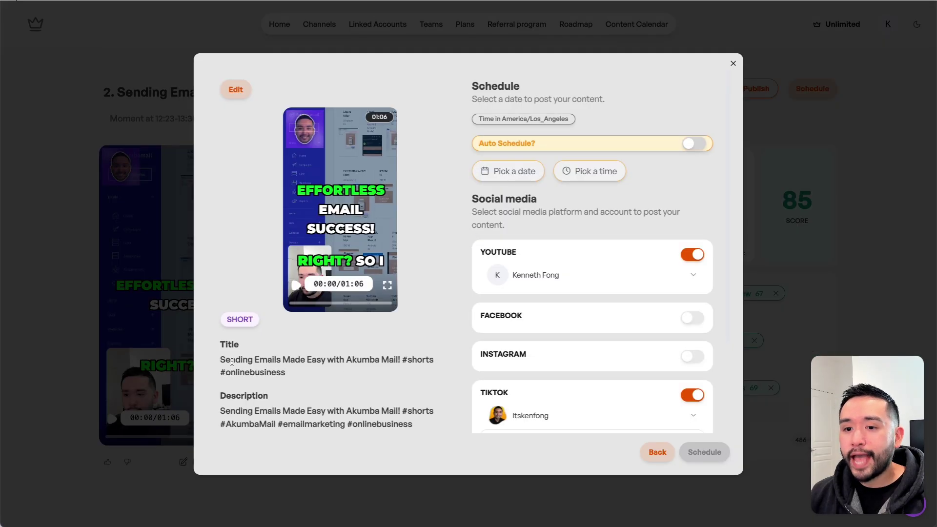
drag(231, 361, 299, 373)
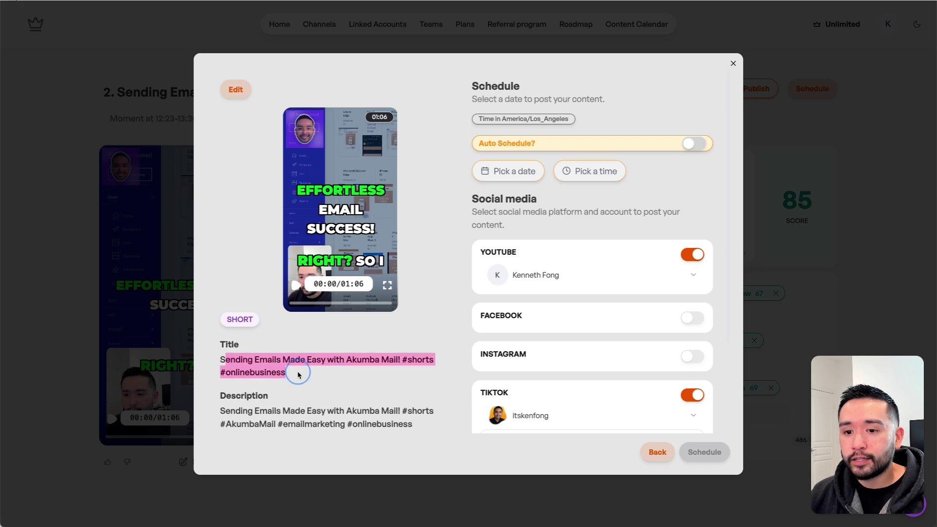
drag(231, 411, 324, 424)
scroll(336, 414, down, 3)
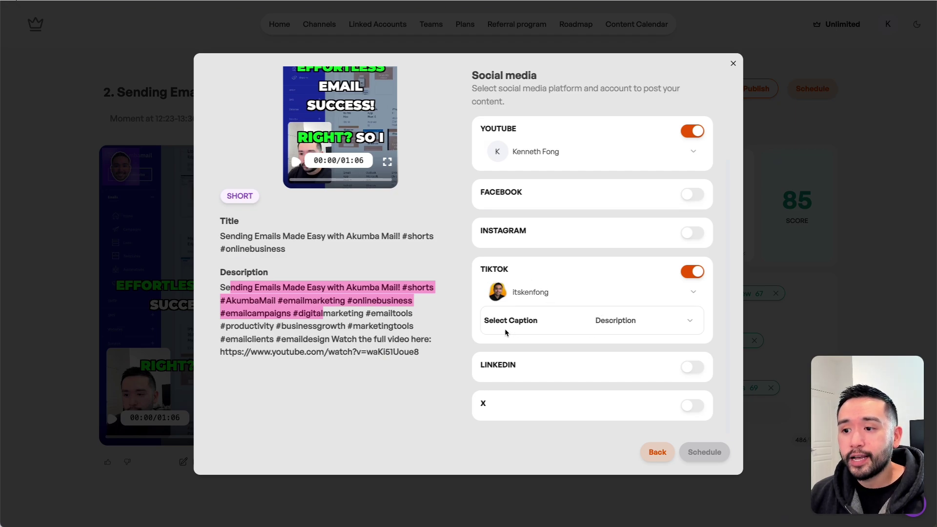
- Try Title as the TikTok caption, then keep Description instead
click(666, 326)
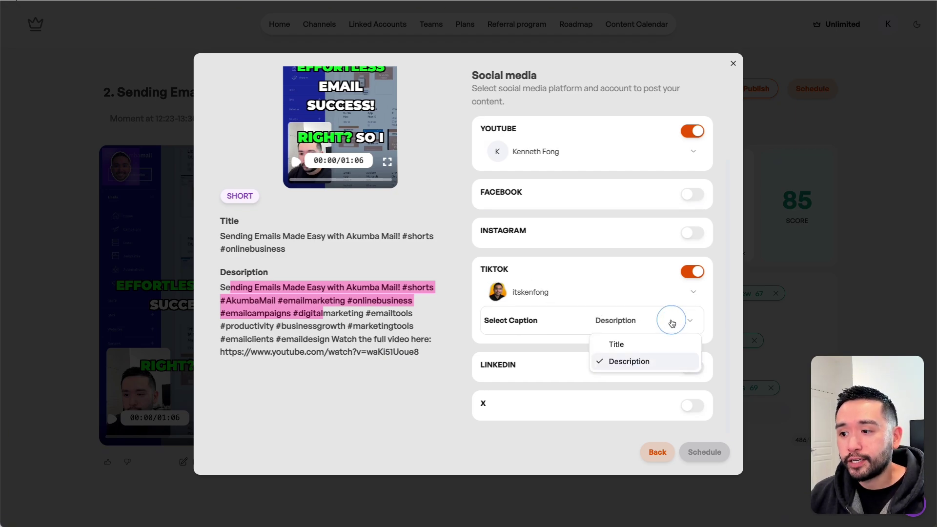
click(627, 345)
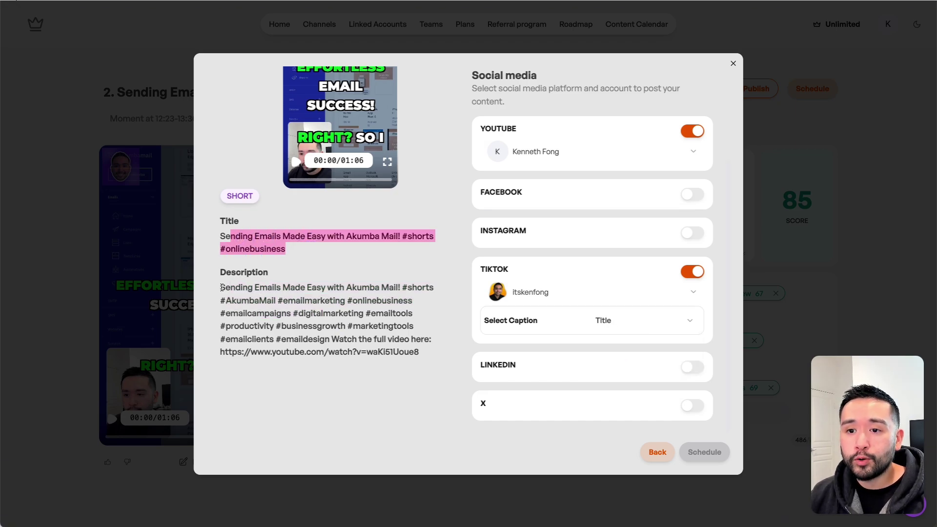
click(609, 320)
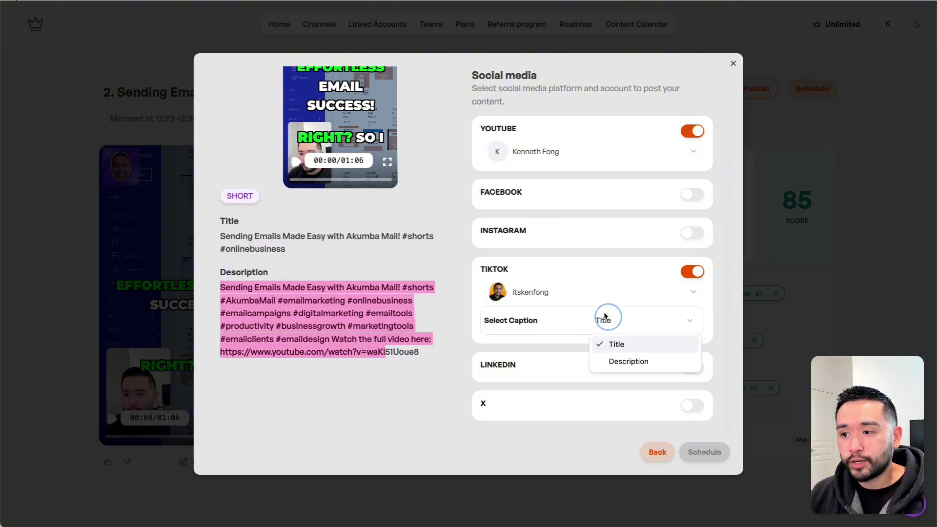
click(624, 362)
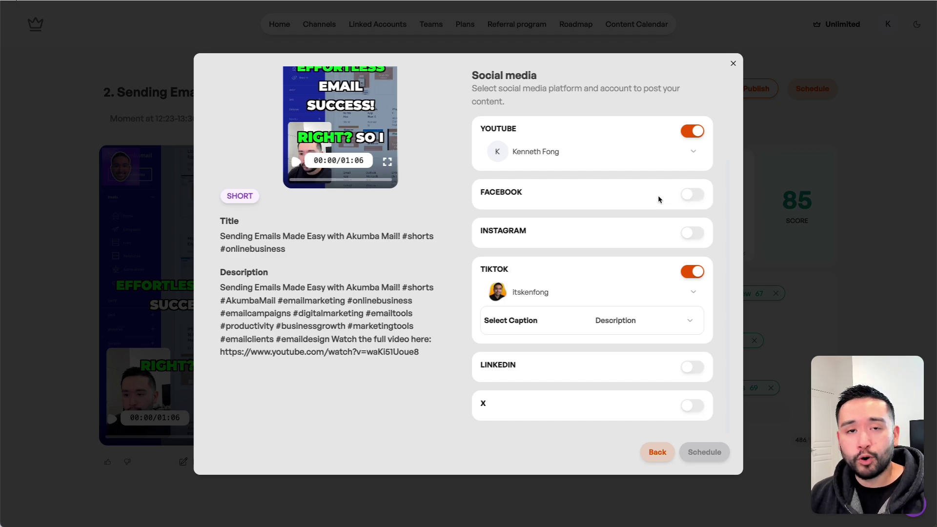
click(690, 320)
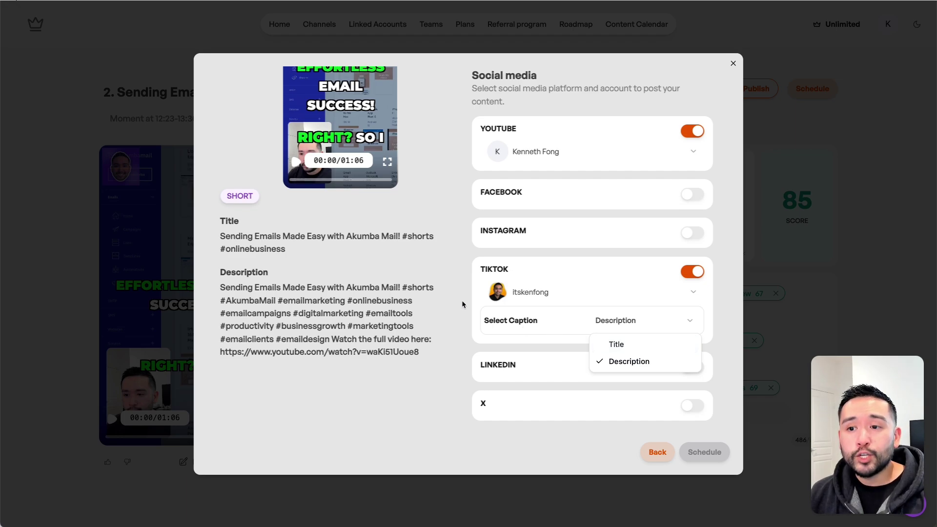
click(446, 287)
- Scroll through the AppSumo deal's Plans & features table with its four lifetime tiers
scroll(438, 326, up, 1)
scroll(439, 330, up, 3)
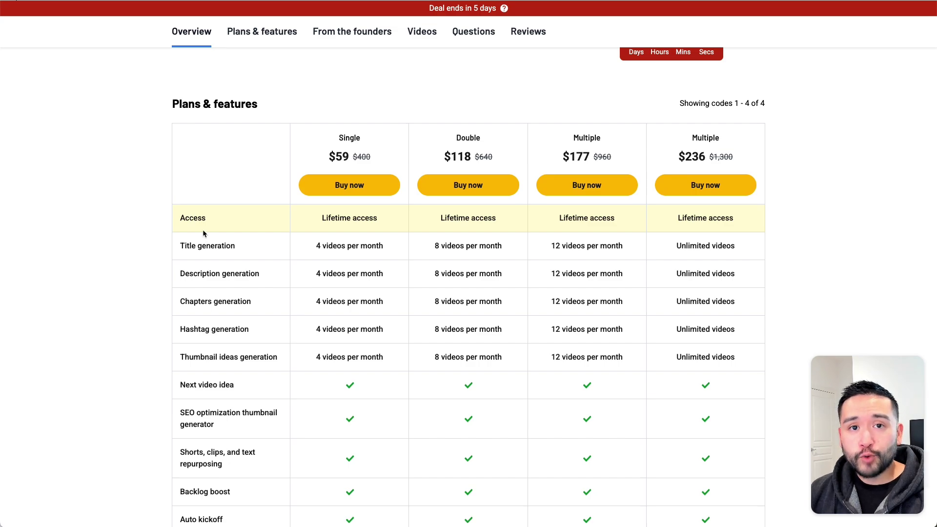
scroll(204, 234, down, 1)
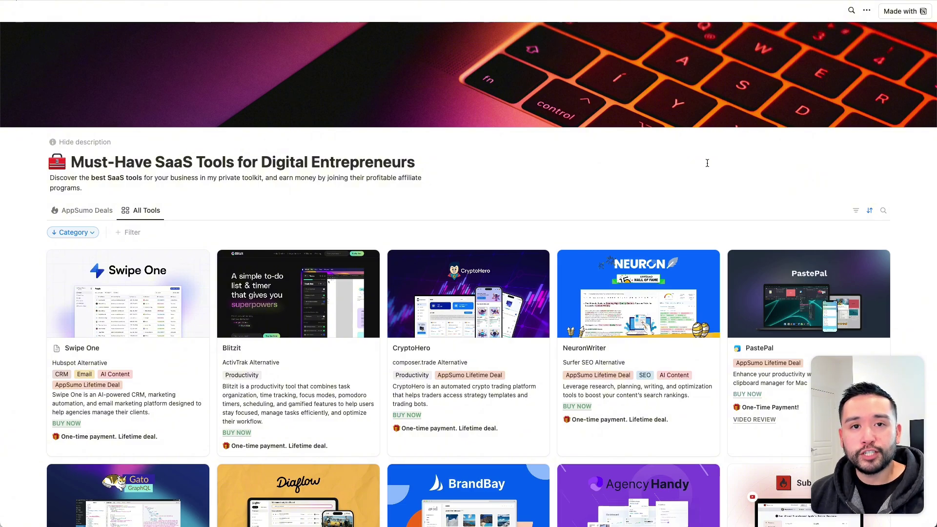
- Scroll down the Notion toolkit's All Tools gallery of lifetime-deal tools
scroll(706, 163, down, 15)
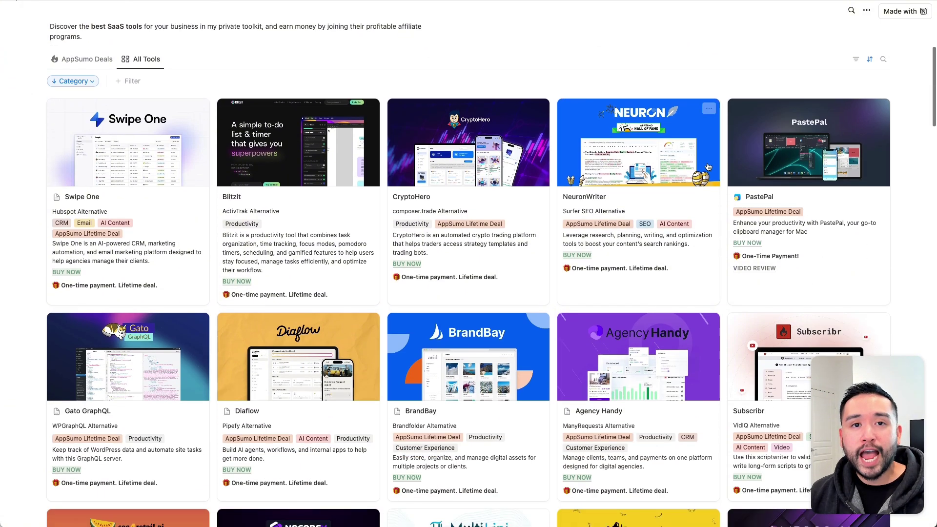